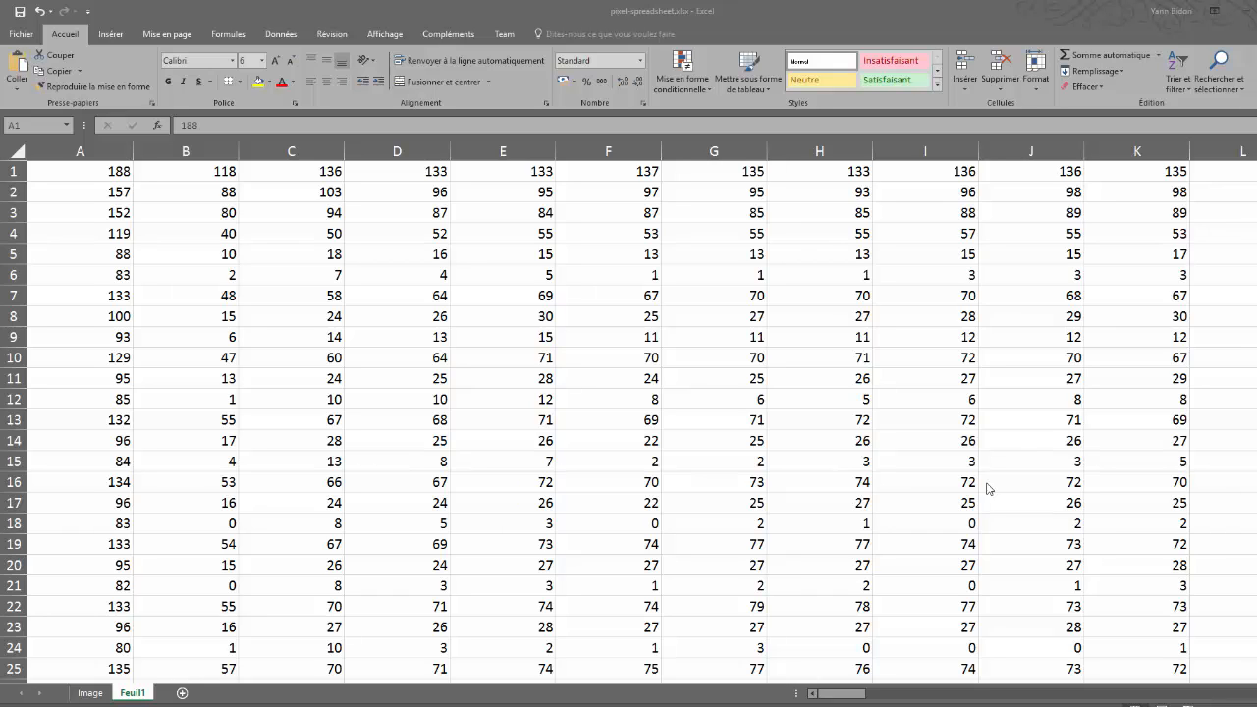
Step: Look through the pixel values on the Feuil1 sheet down past row 360 and return to the first row
left_click(103, 174)
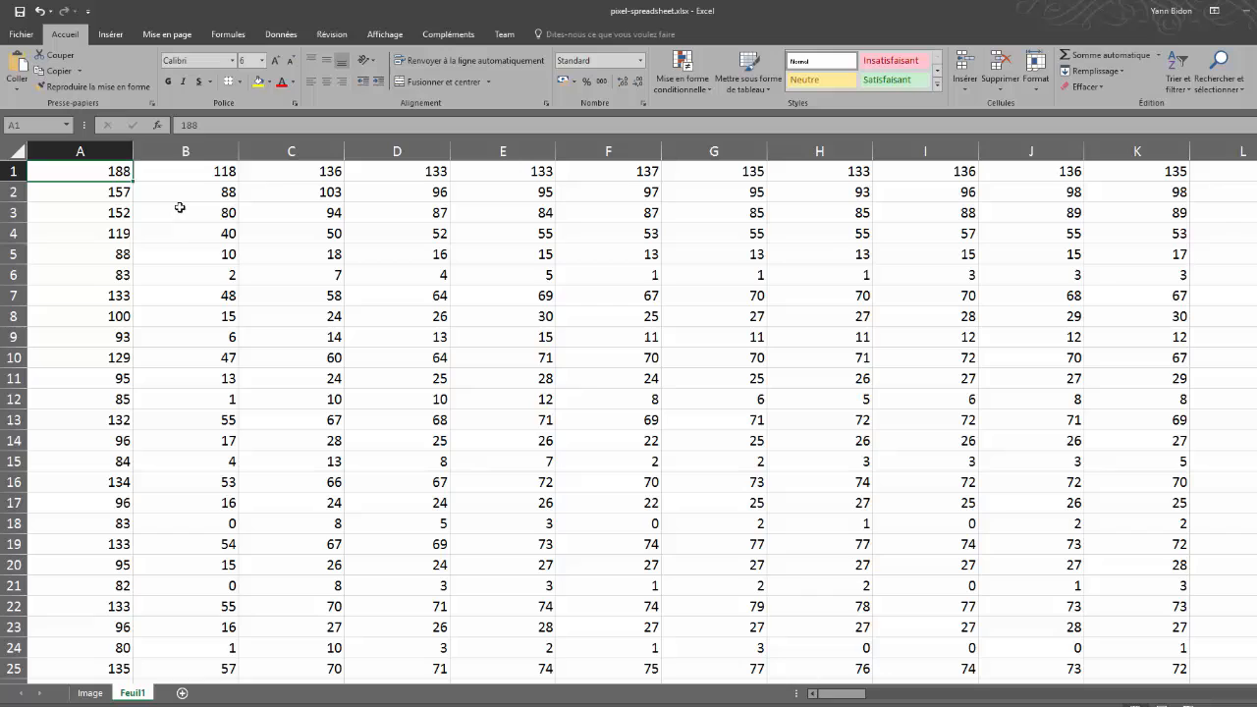
left_click(217, 270)
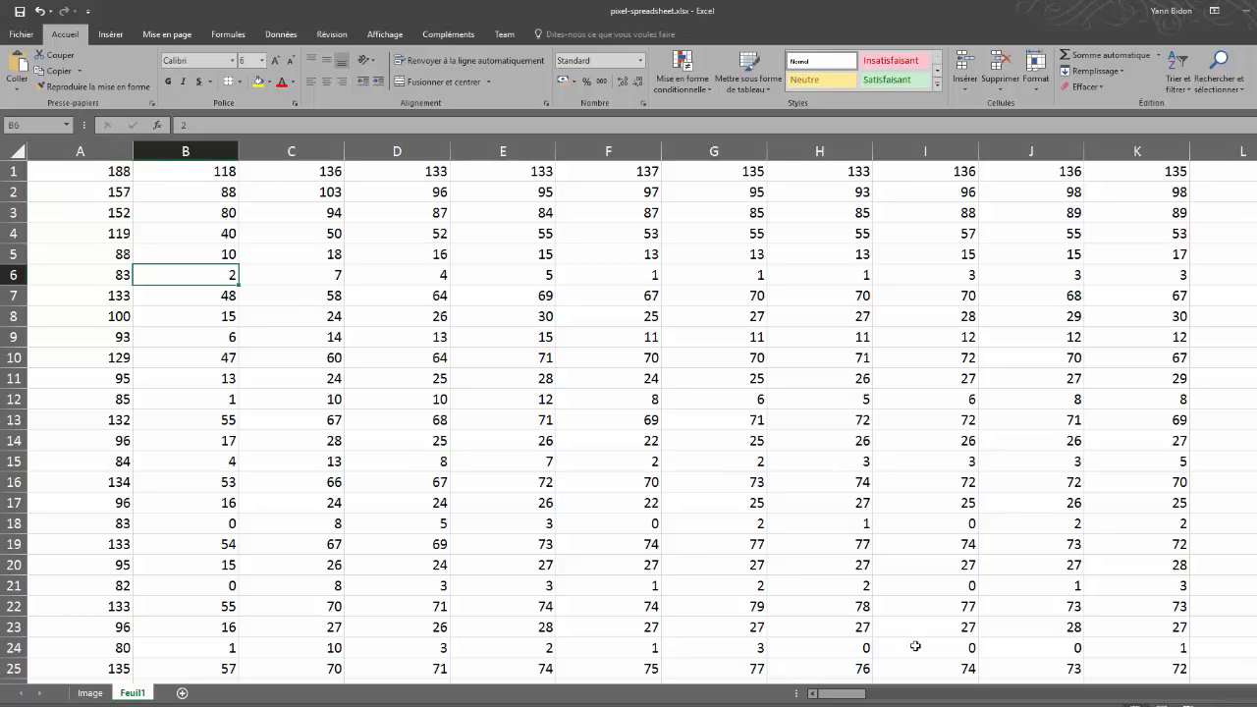
mouse_move(835, 694)
left_mouse_down()
mouse_move(1159, 693)
mouse_move(841, 693)
left_mouse_up()
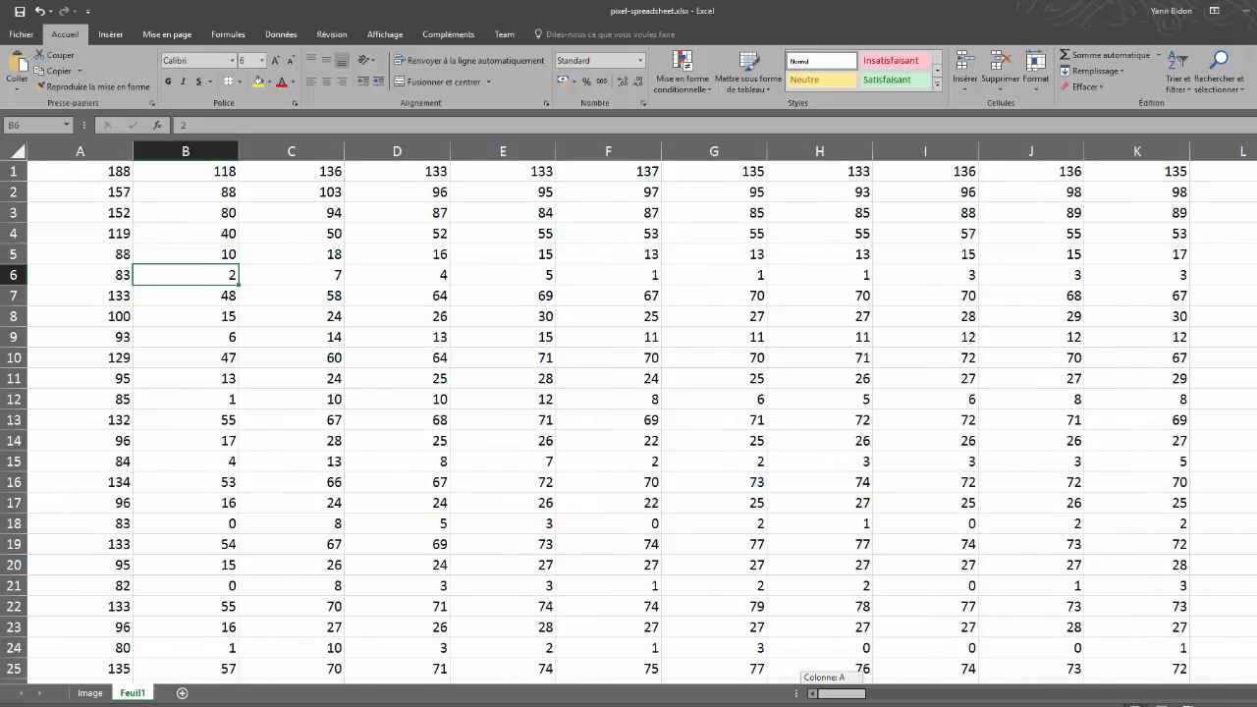
scroll(629, 423, "down", 20)
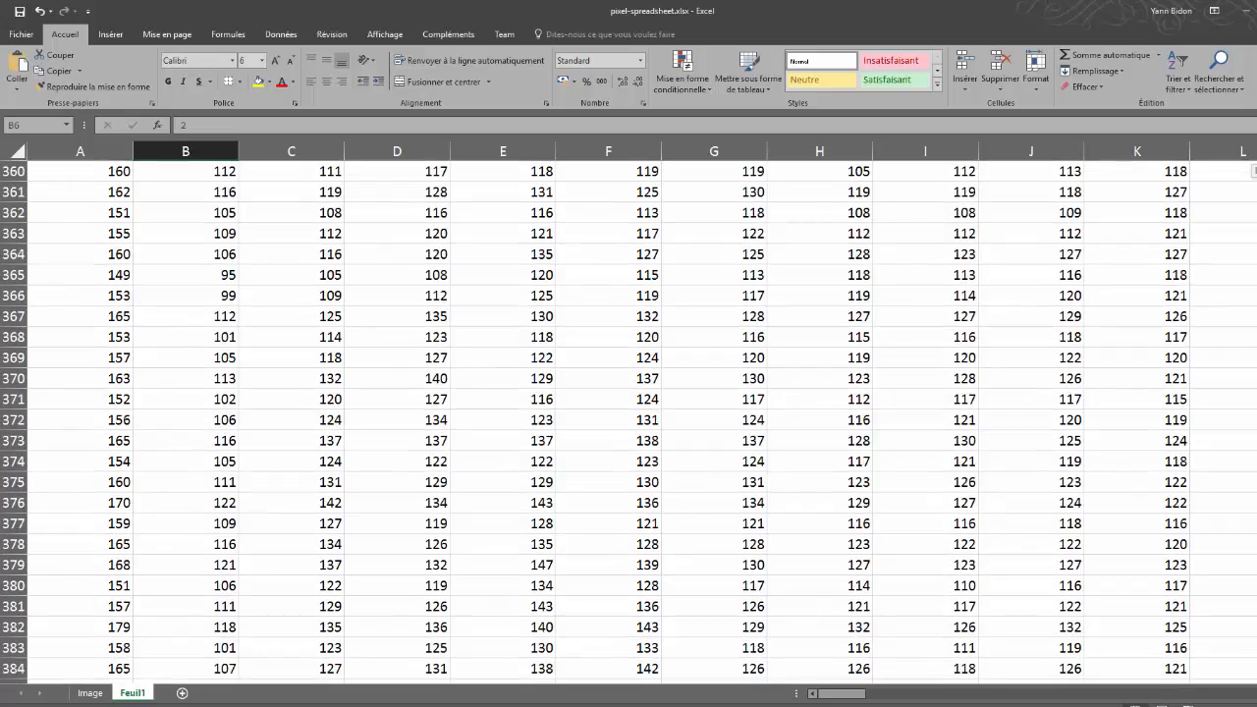
scroll(628, 422, "up", 20)
scroll(629, 422, "up", 20)
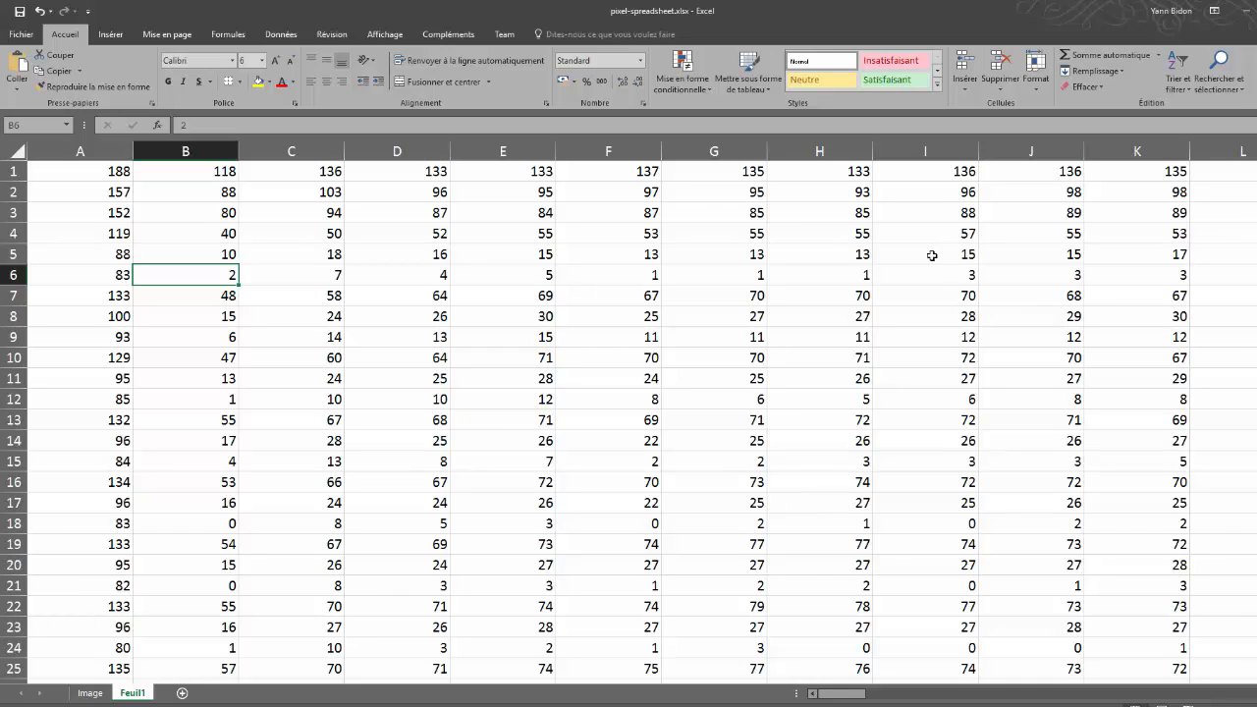
Step: Start a new two-colour scale formatting rule for row 1 with Number limits, minimum 0 and maximum 255
left_click(14, 171)
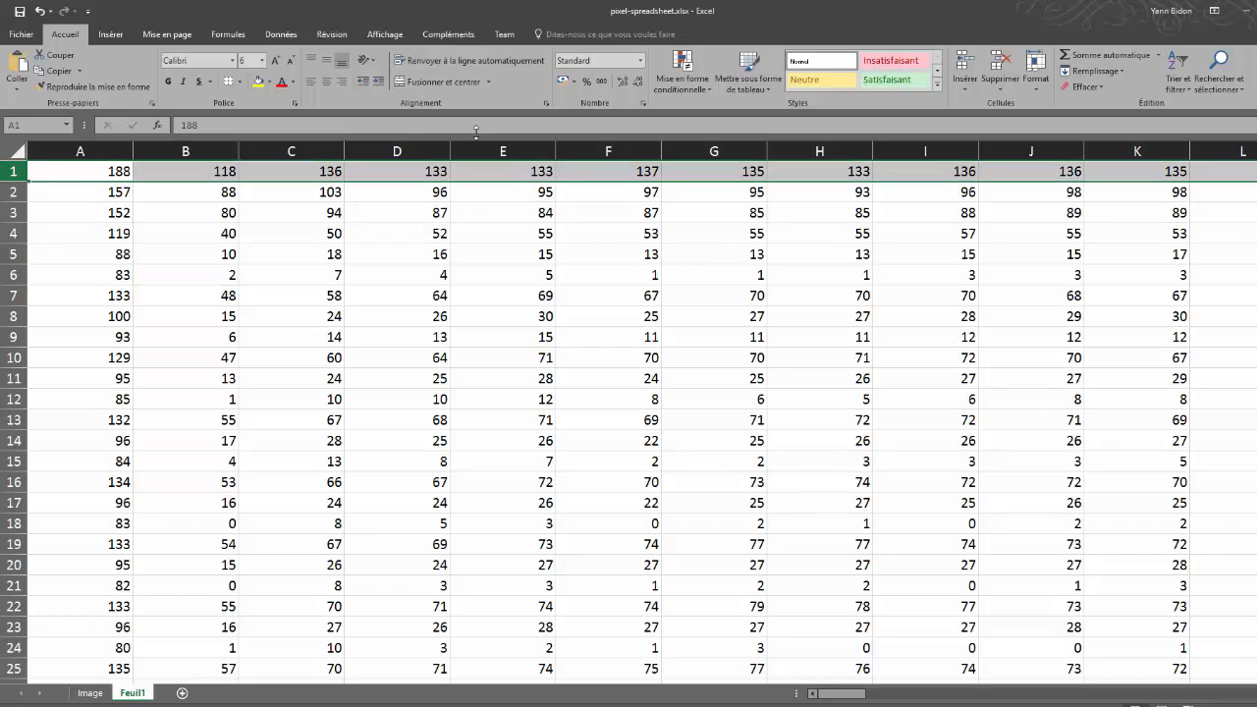
left_click(677, 88)
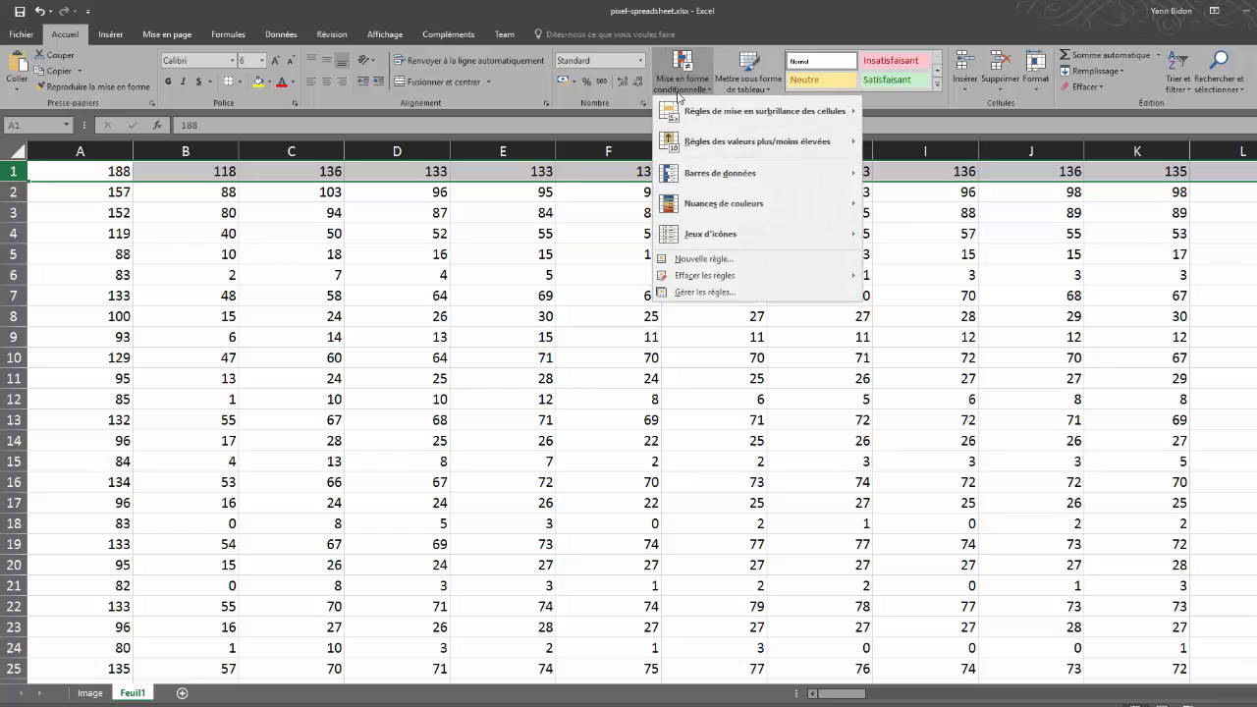
left_click(688, 261)
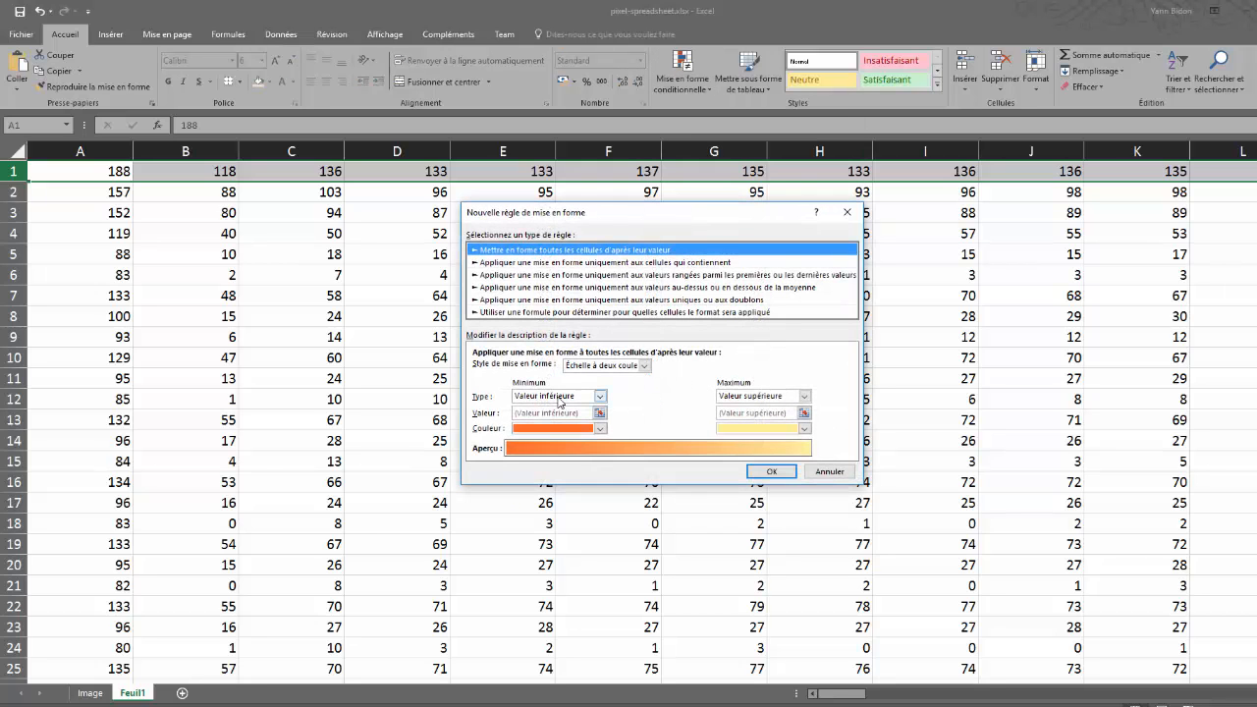
left_click(560, 400)
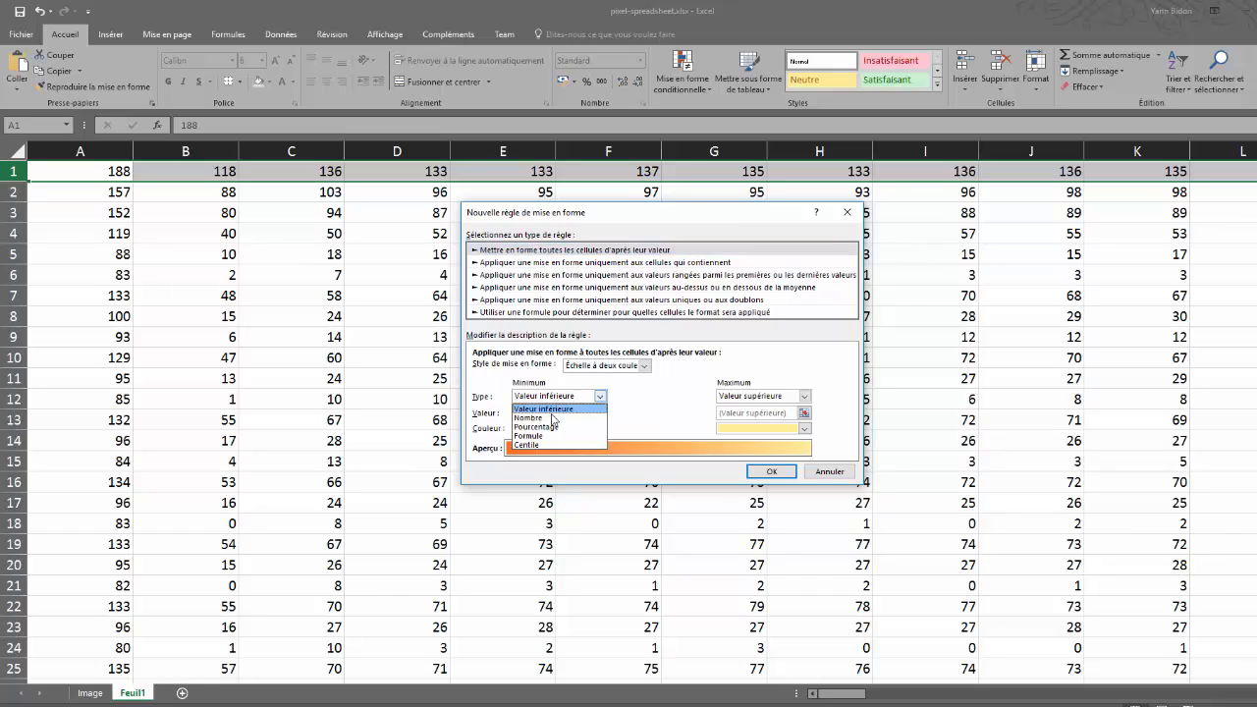
left_click(553, 418)
left_click(749, 397)
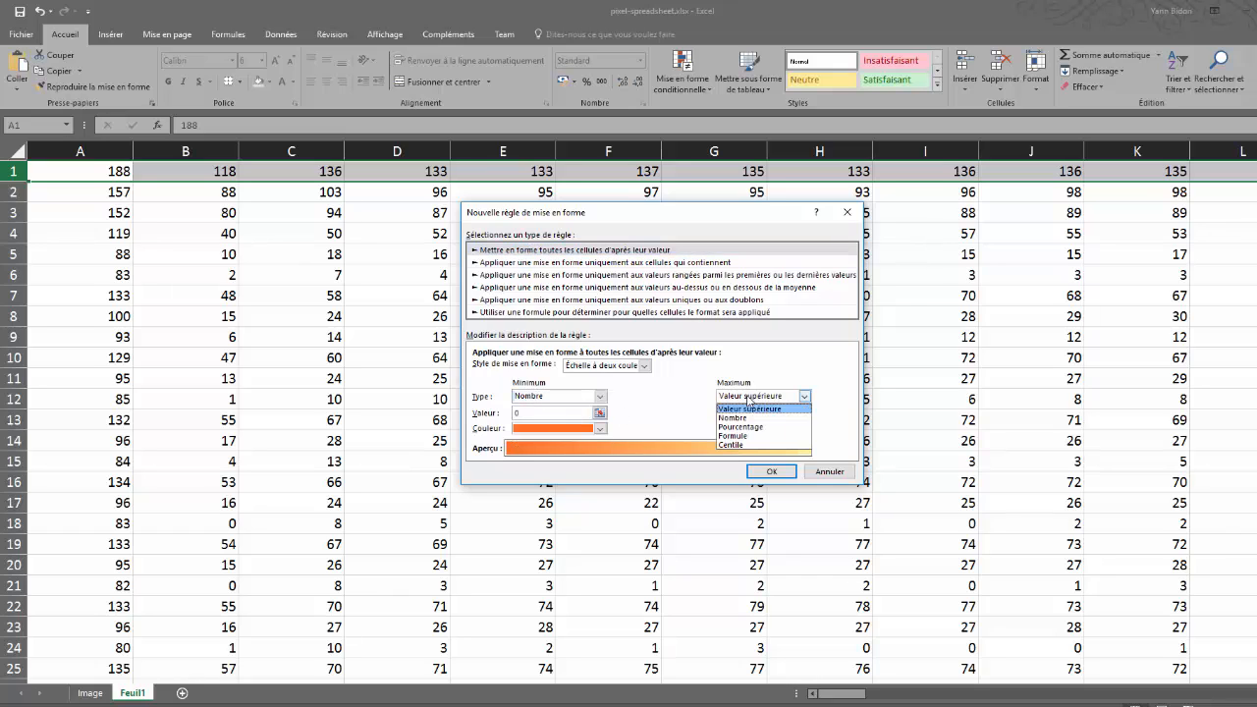
left_click(728, 417)
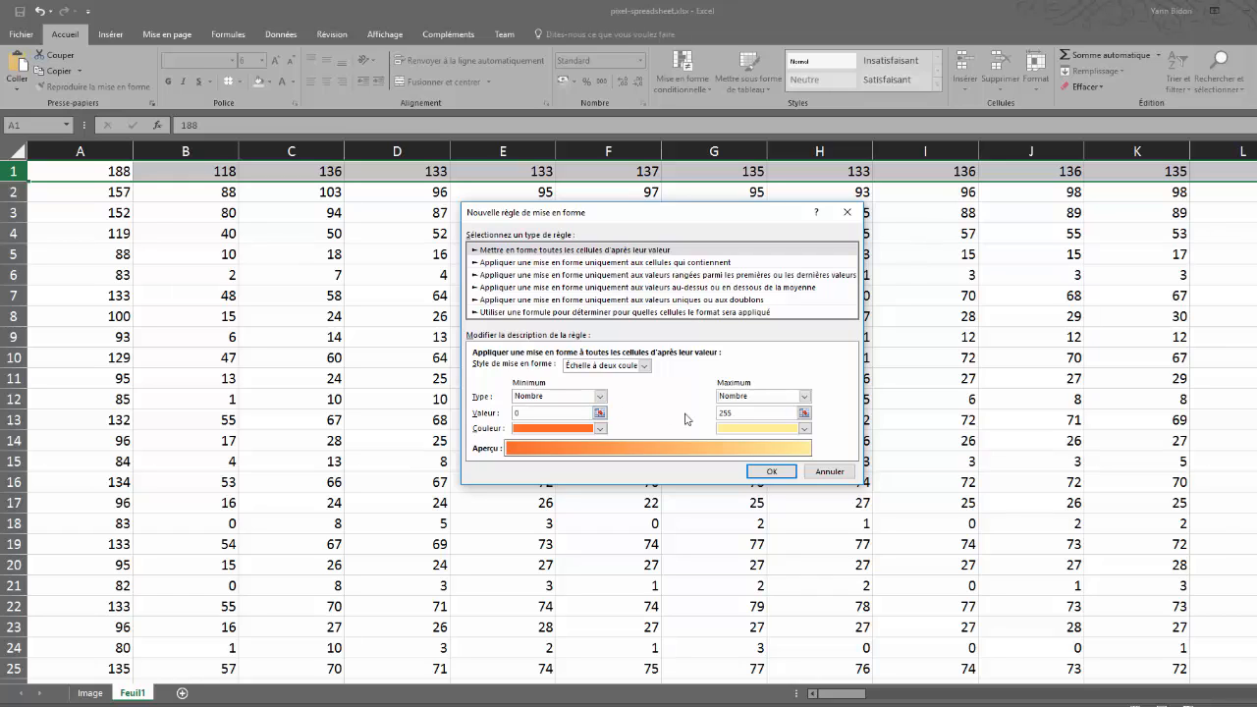
Step: Set the row 1 colour scale to run from black at the minimum to red at the maximum and apply it
left_click(600, 429)
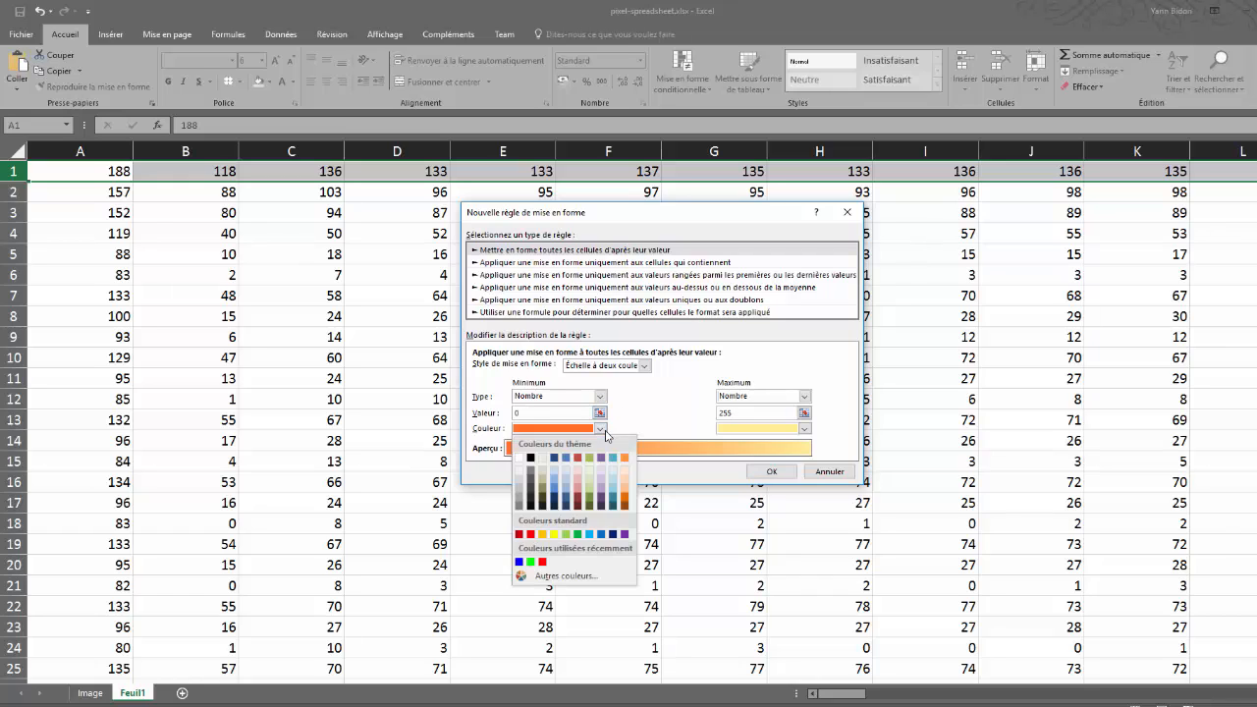
left_click(531, 459)
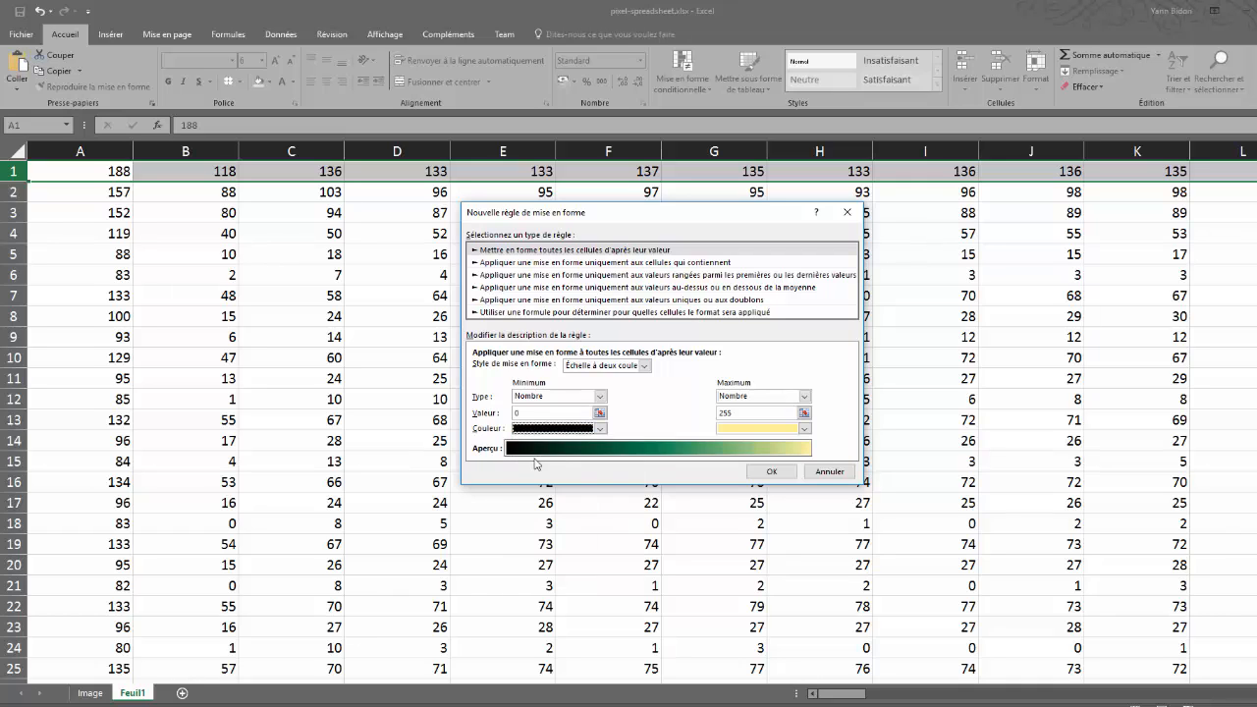
left_click(804, 429)
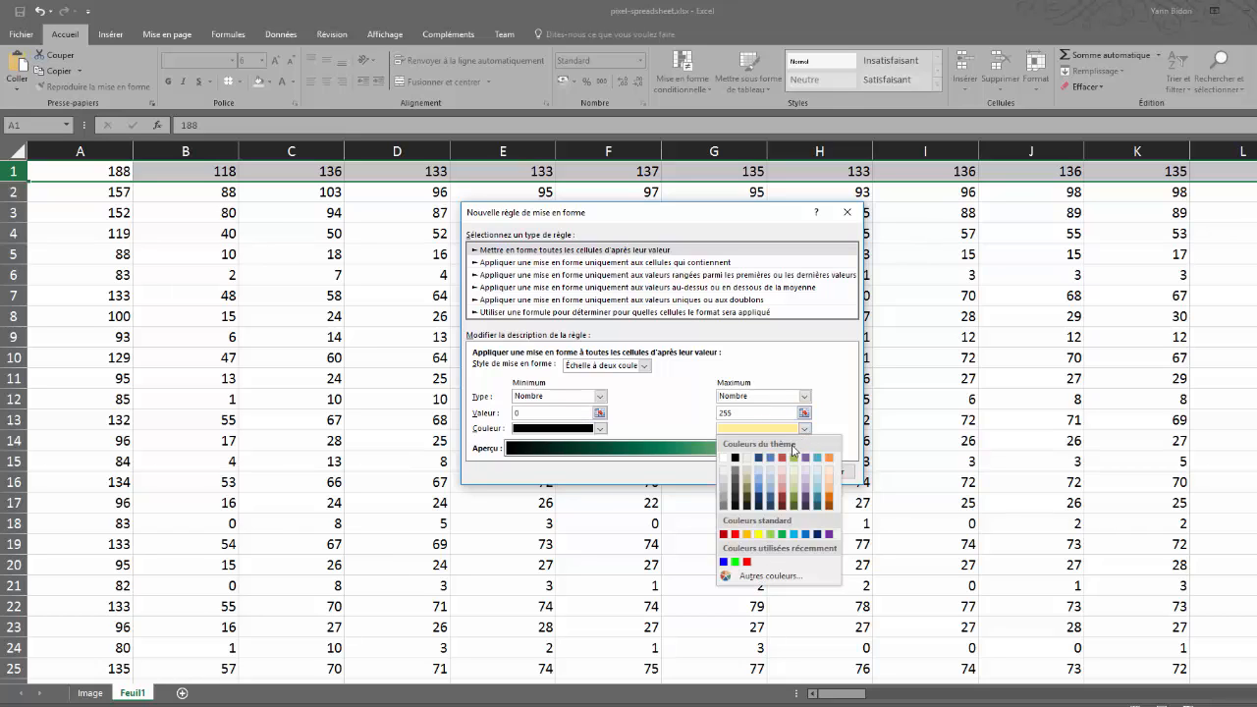
left_click(735, 534)
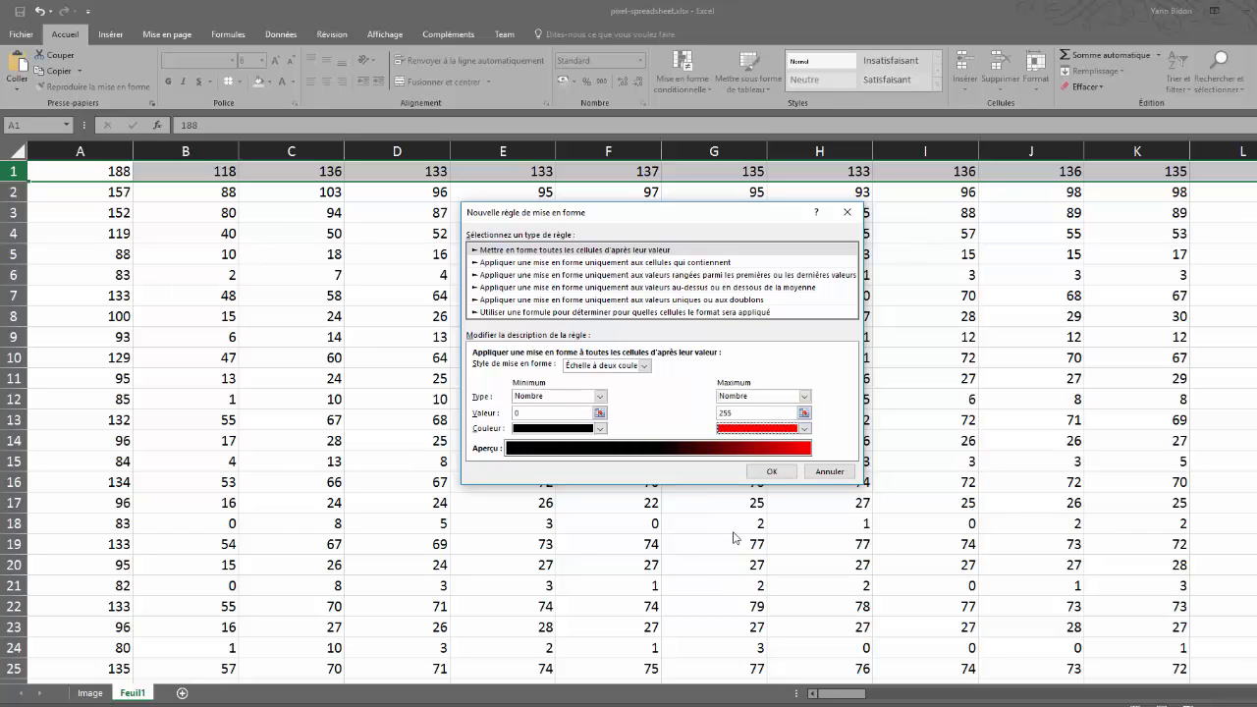
left_click(769, 473)
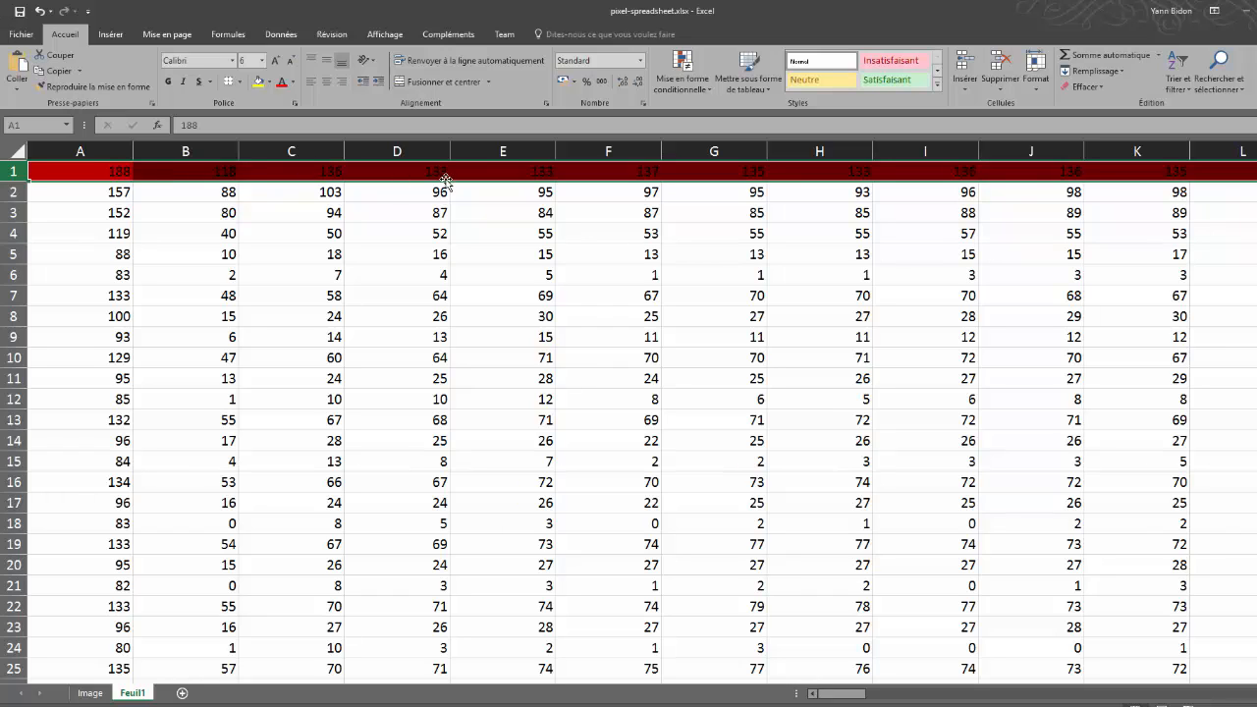
Step: Replace the value in cell D1 with 0 to test the colour scale's minimum
left_click(395, 172)
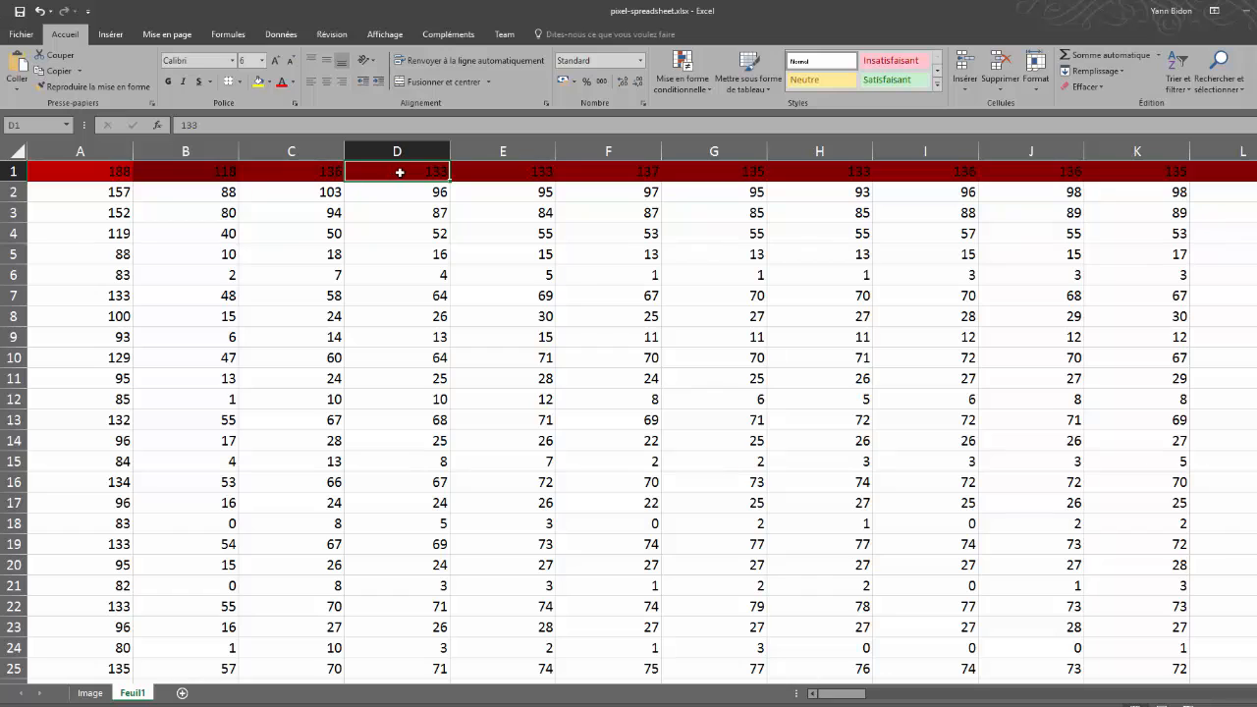
double_click(421, 173)
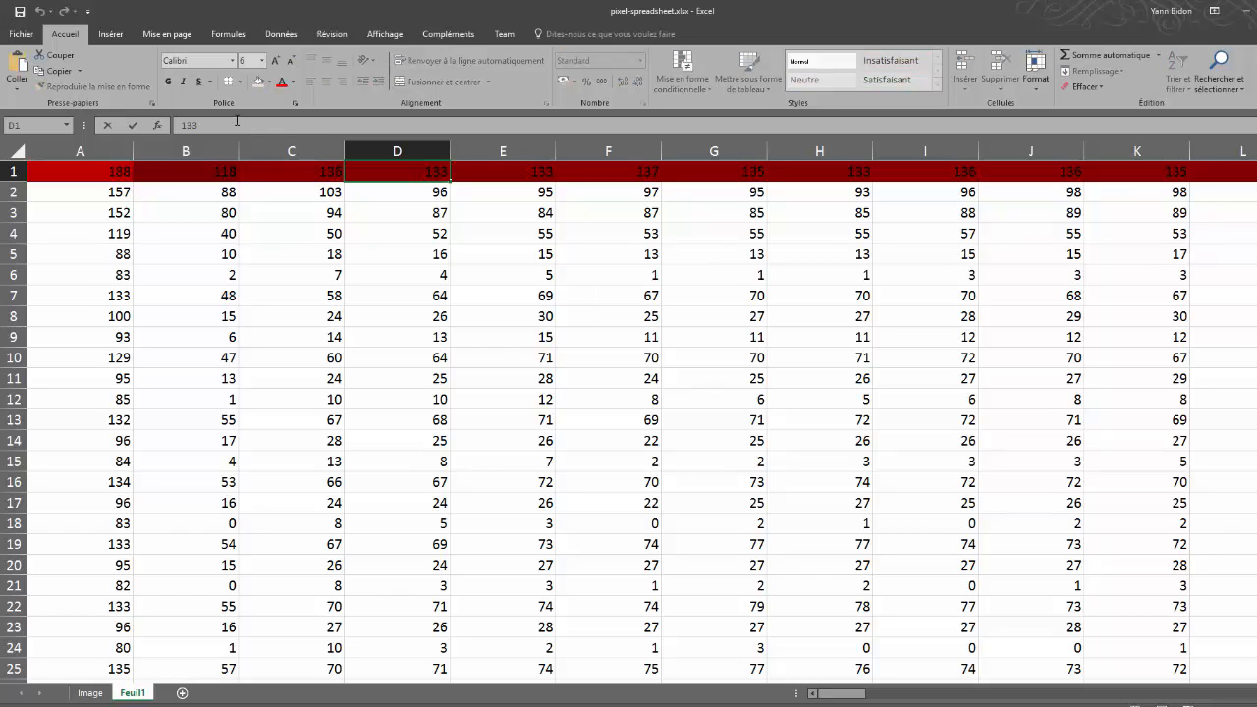
left_click_drag(237, 125, 169, 125)
key("BackSpace")
key("Return")
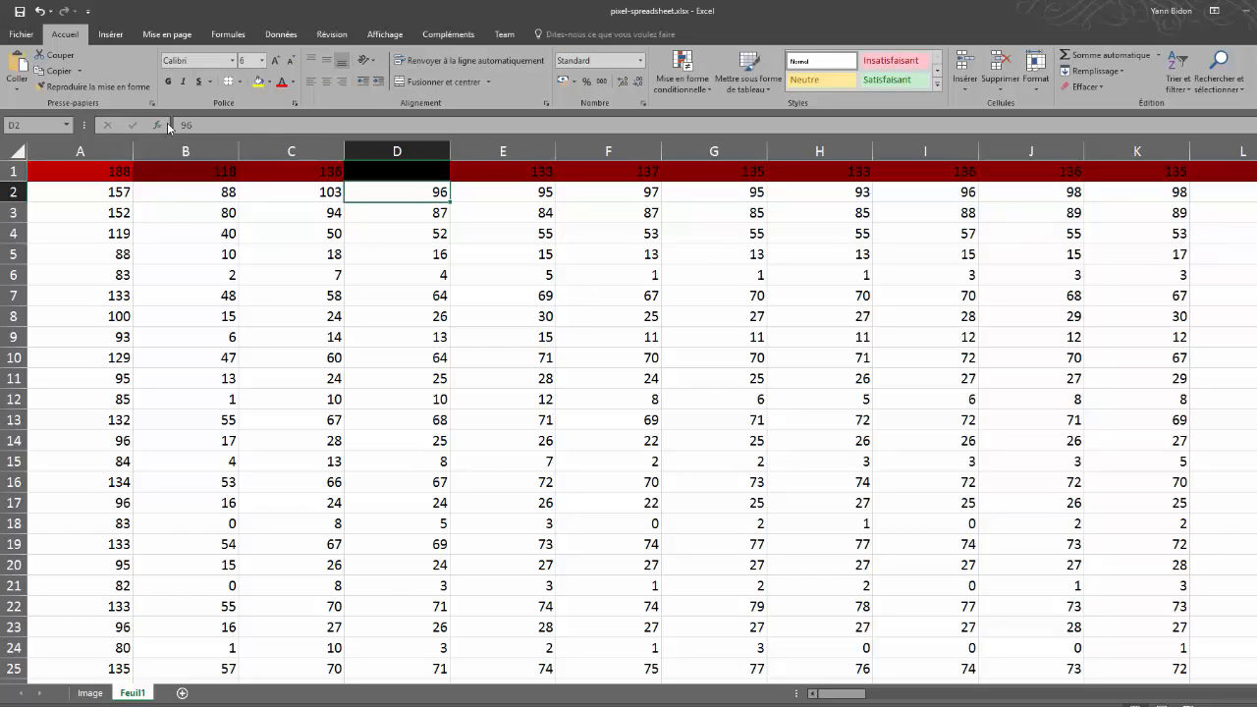
Step: Set cell D1 to 255 to test the colour scale's maximum
left_click(397, 172)
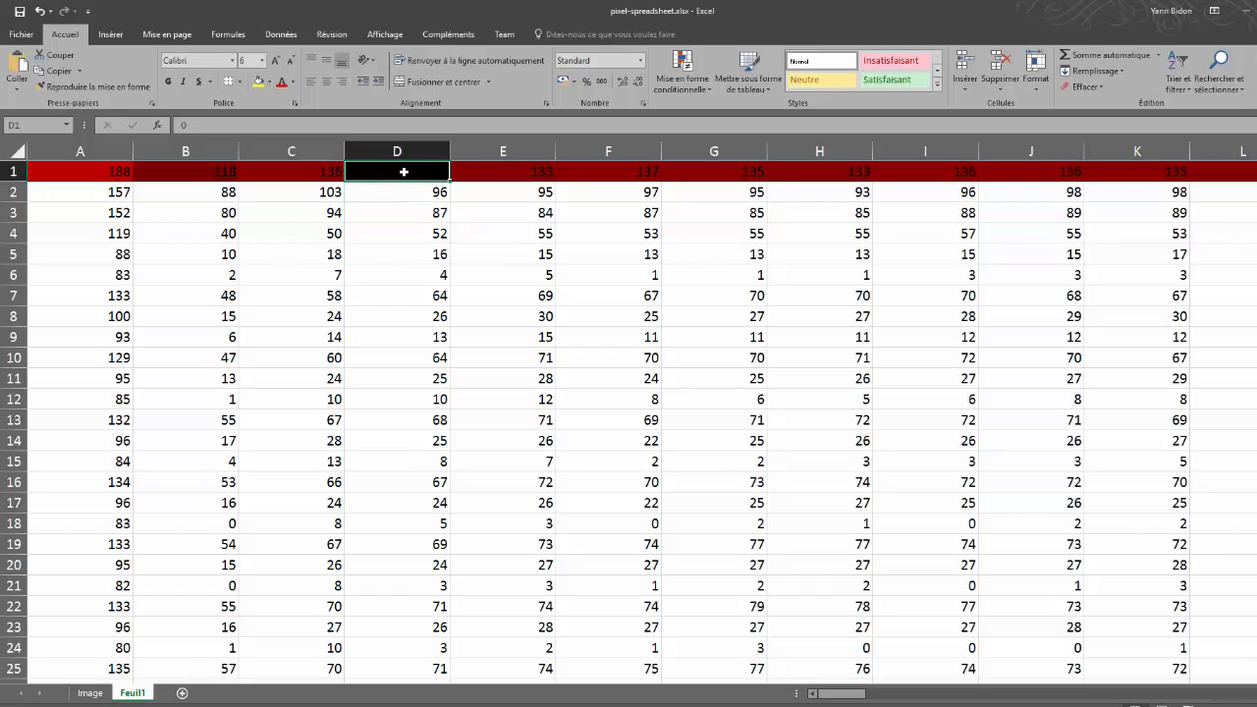
left_click(240, 125)
type("255")
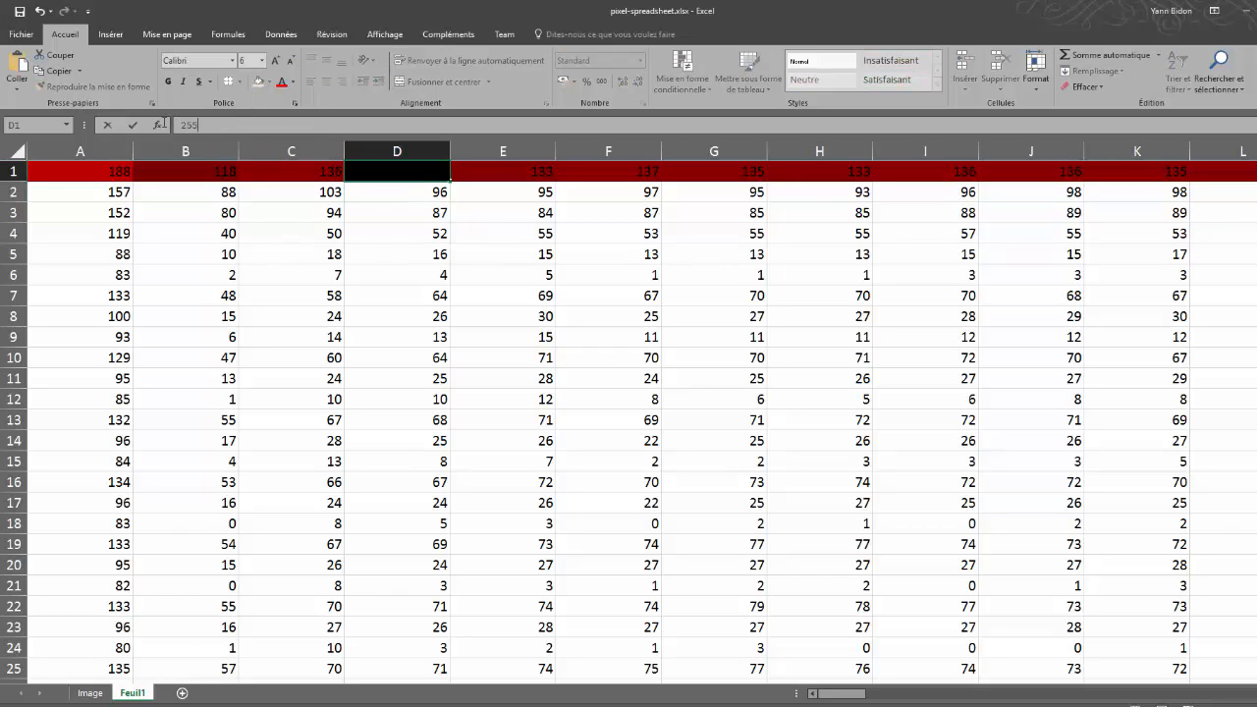
key("Return")
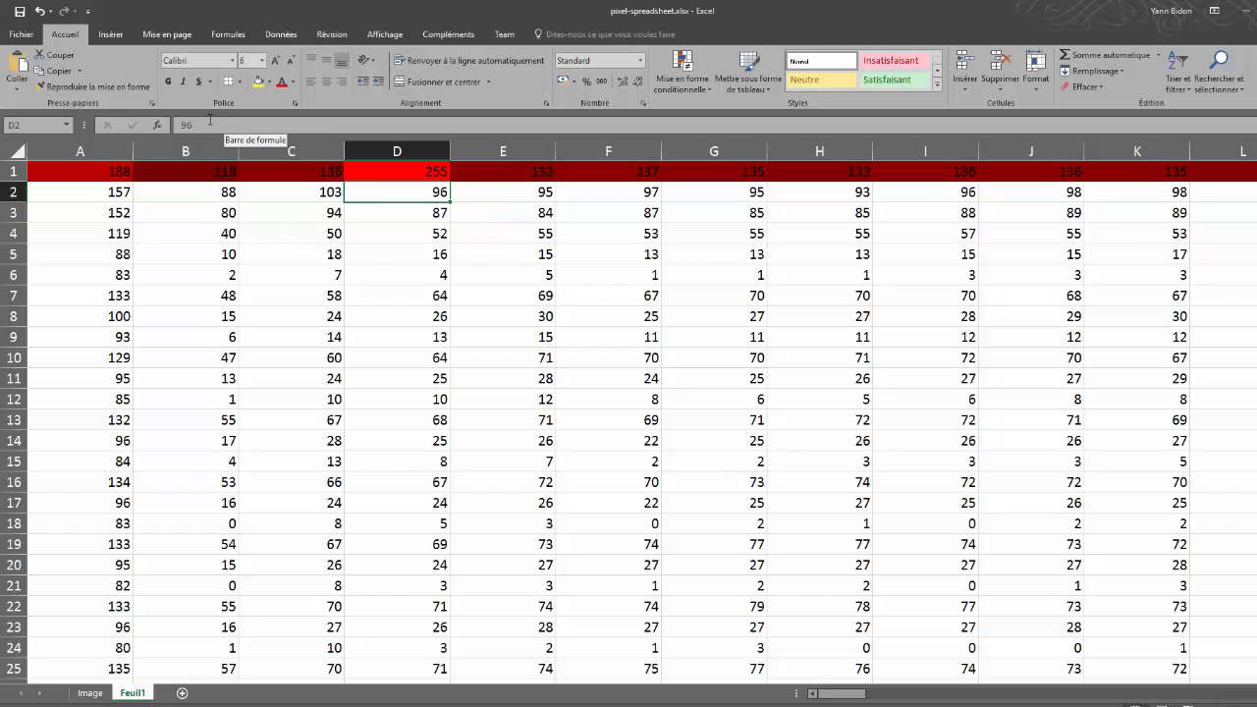
left_click(185, 124)
type("133")
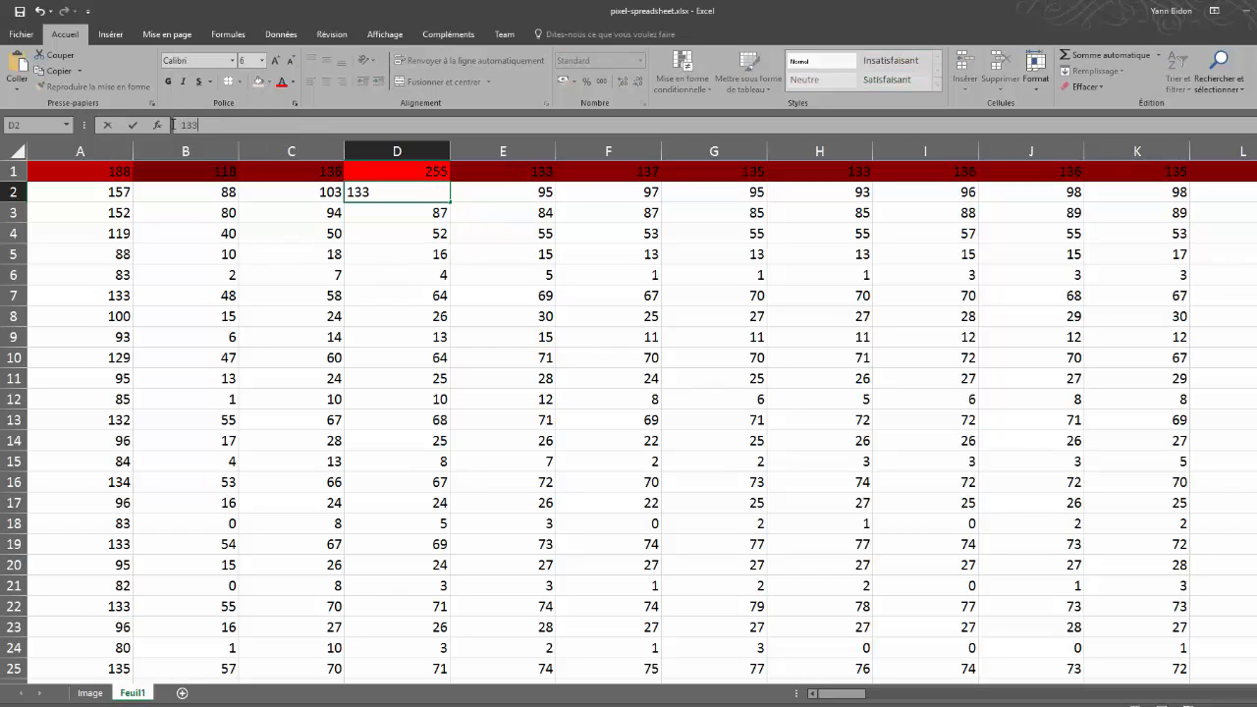
key("Return")
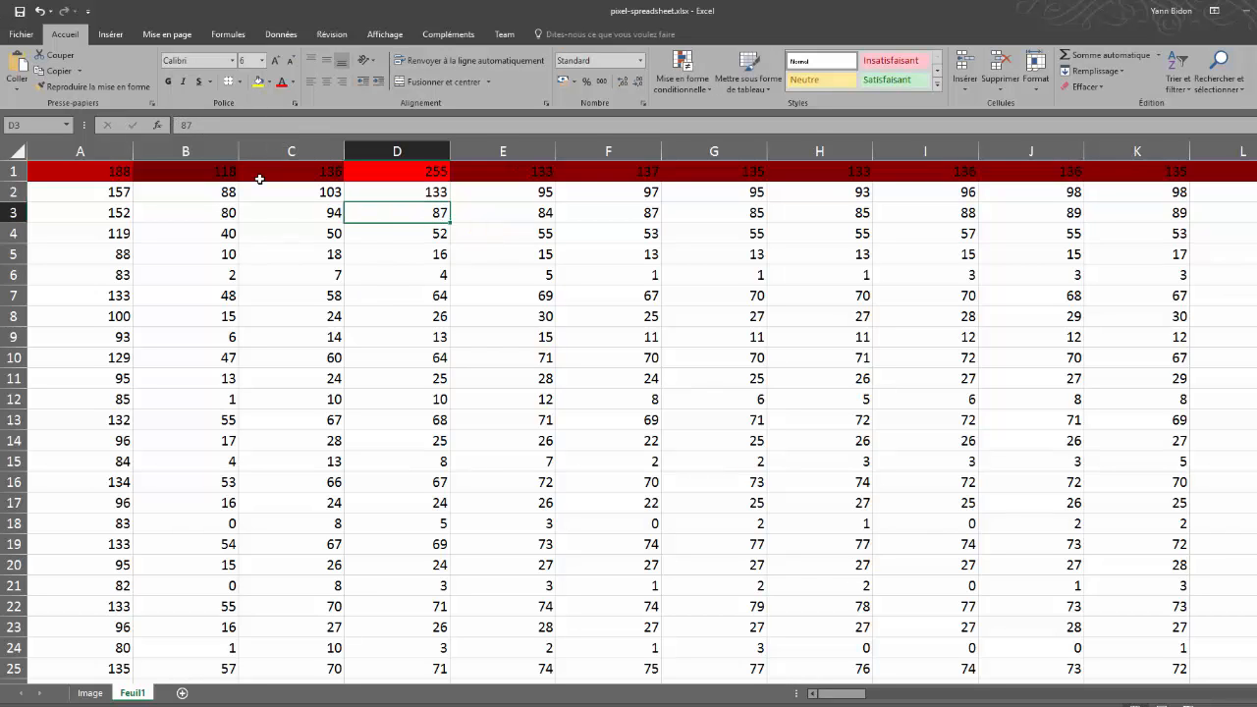
key("ctrl+z")
Step: Set the value of cell D1 back to 133
left_click(408, 152)
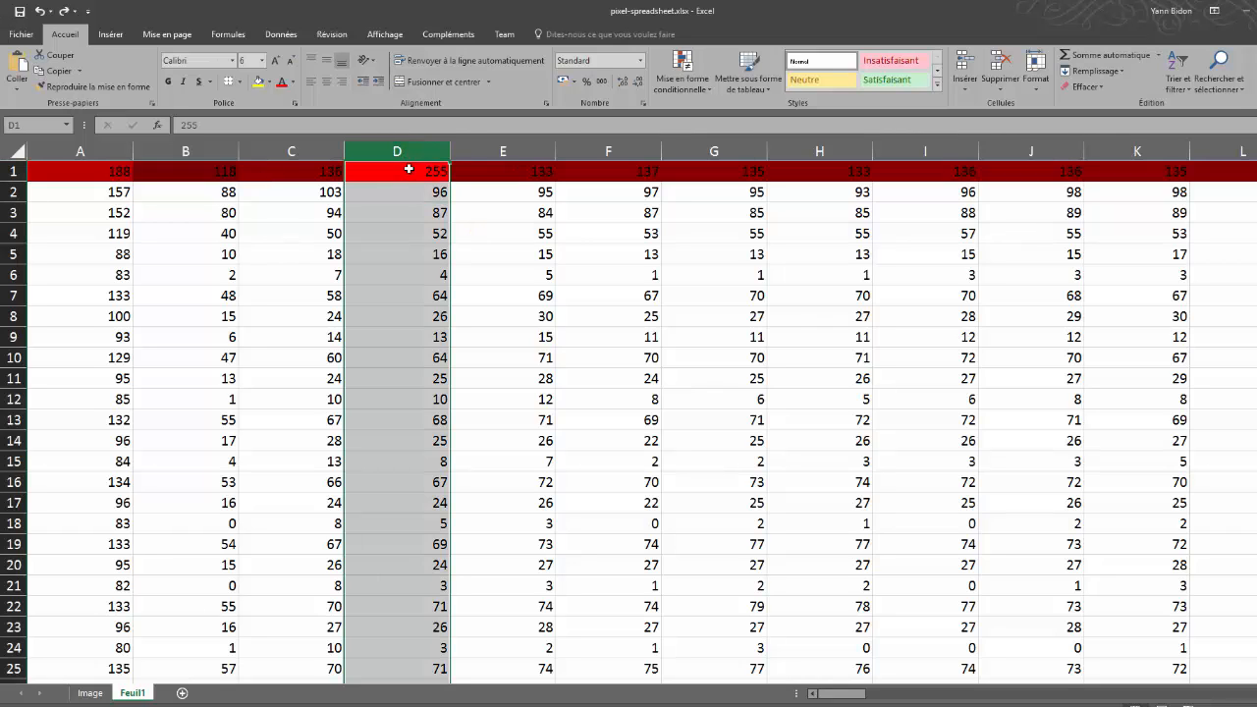
left_click(408, 172)
type("133")
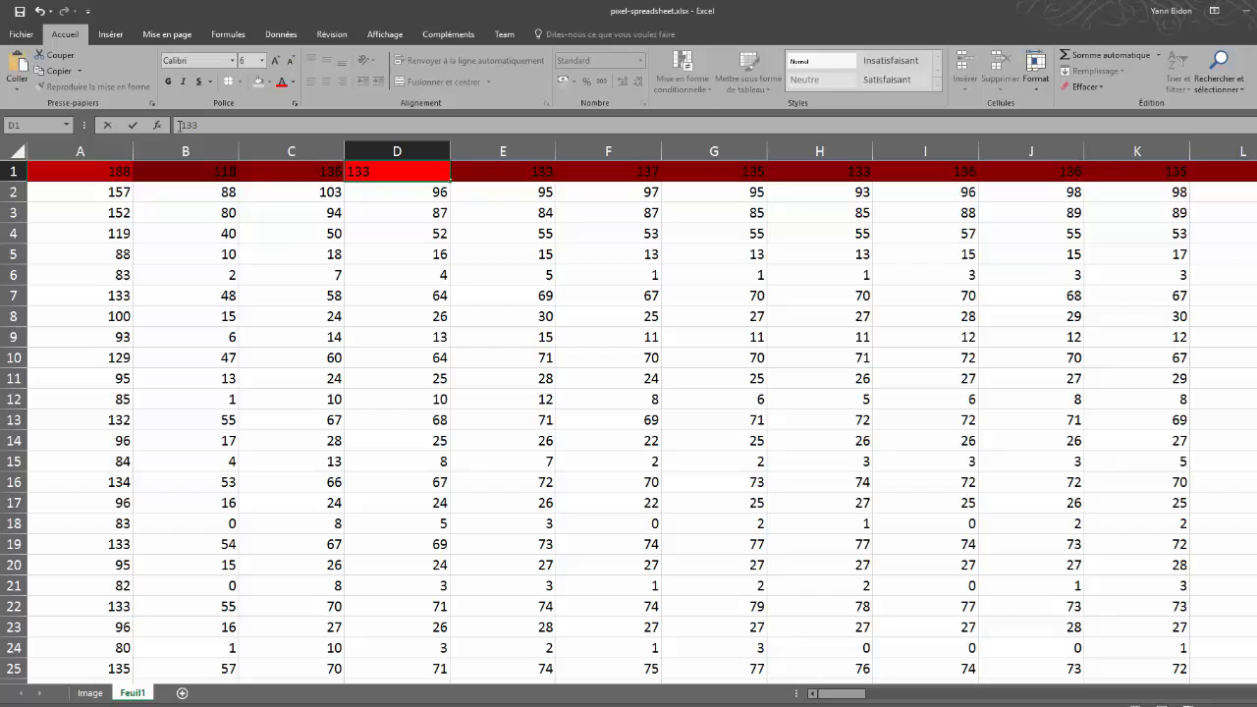
key("Return")
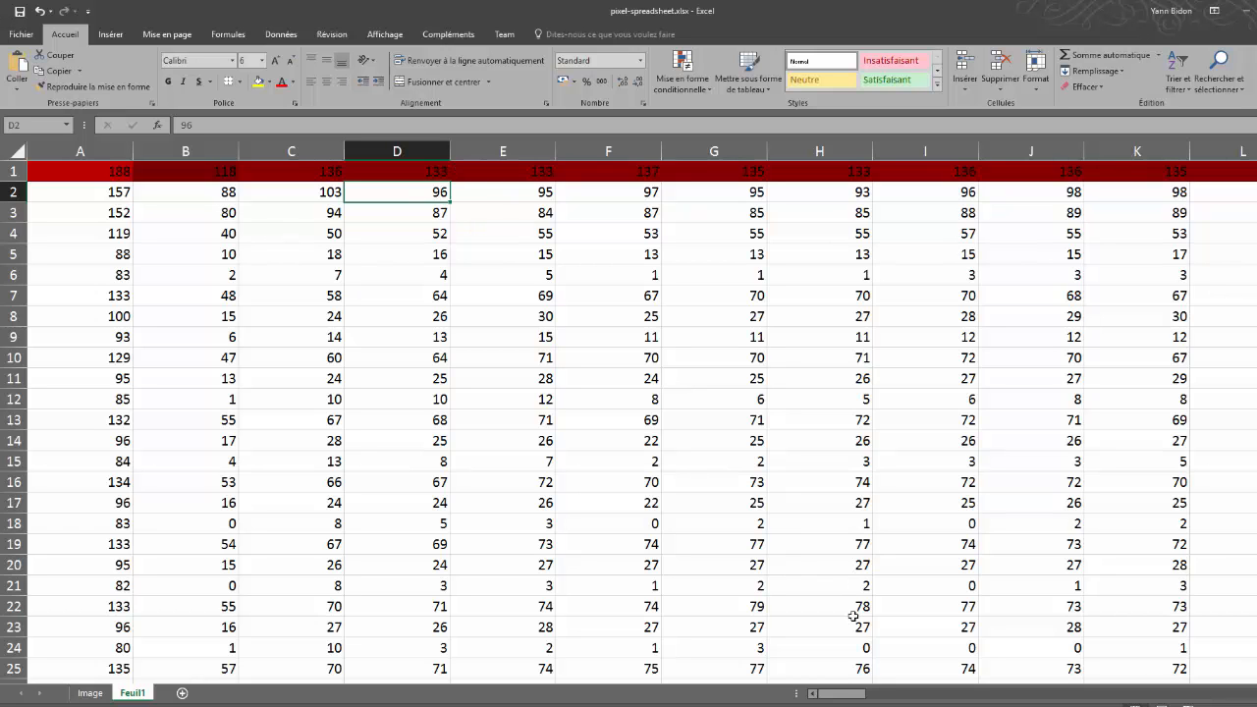
Step: Start a new two-colour scale formatting rule for row 2 with Number limits, minimum 0 and maximum 255
left_click_drag(850, 693, 796, 691)
left_click(8, 191)
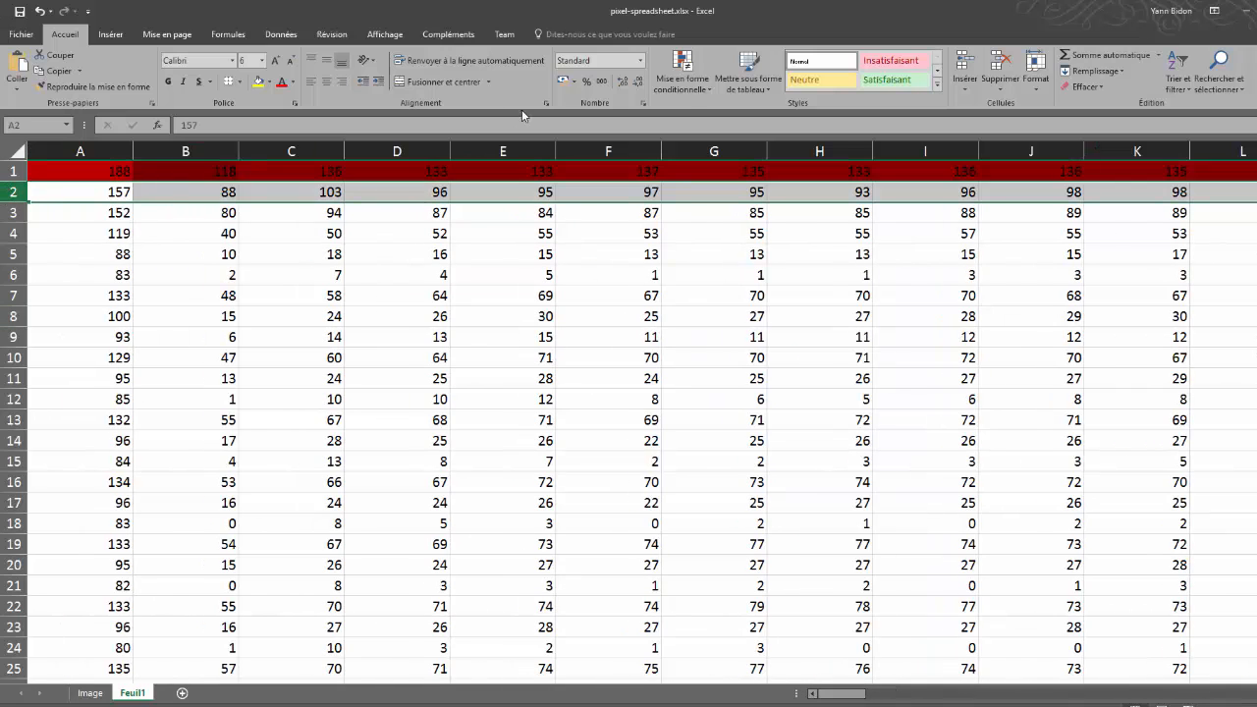
left_click(682, 81)
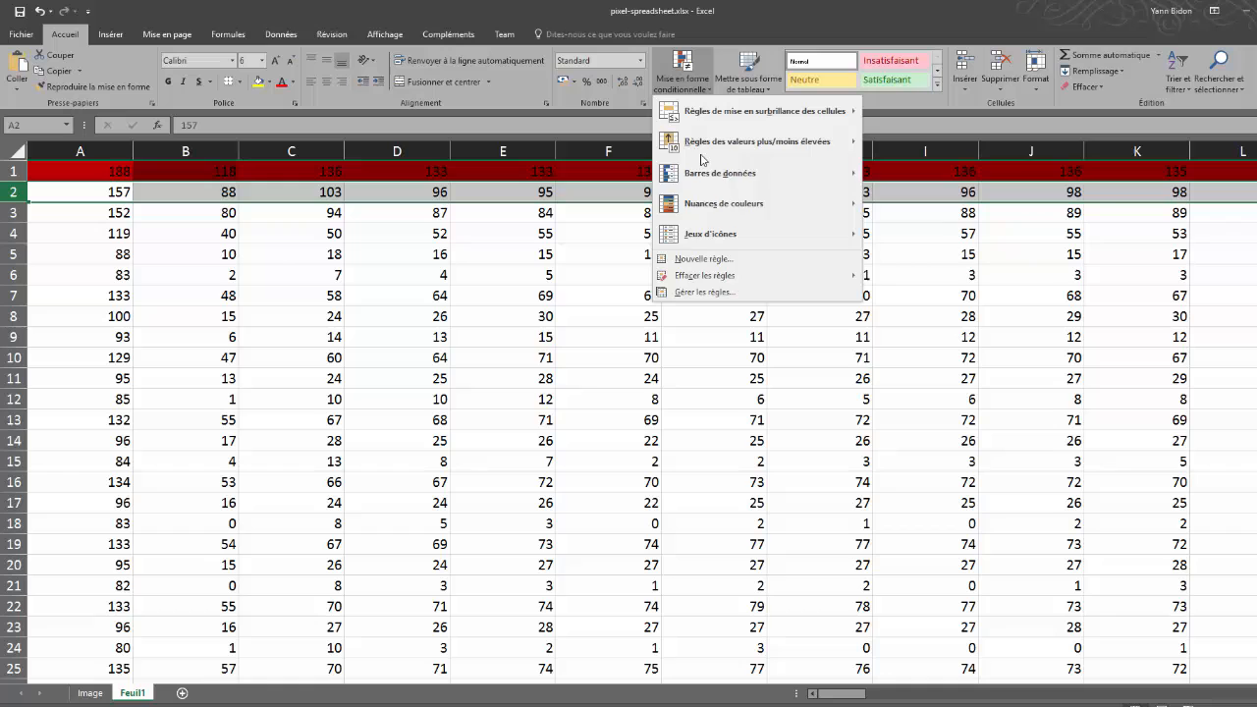
left_click(704, 260)
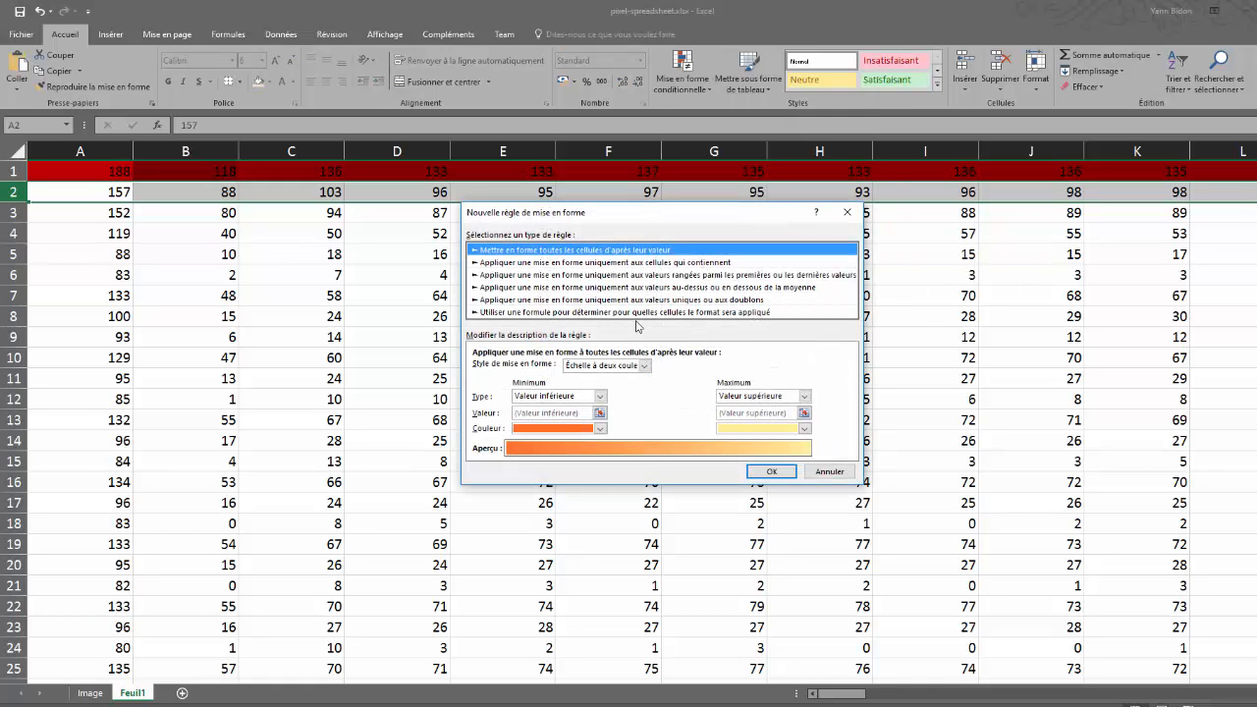
left_click(595, 397)
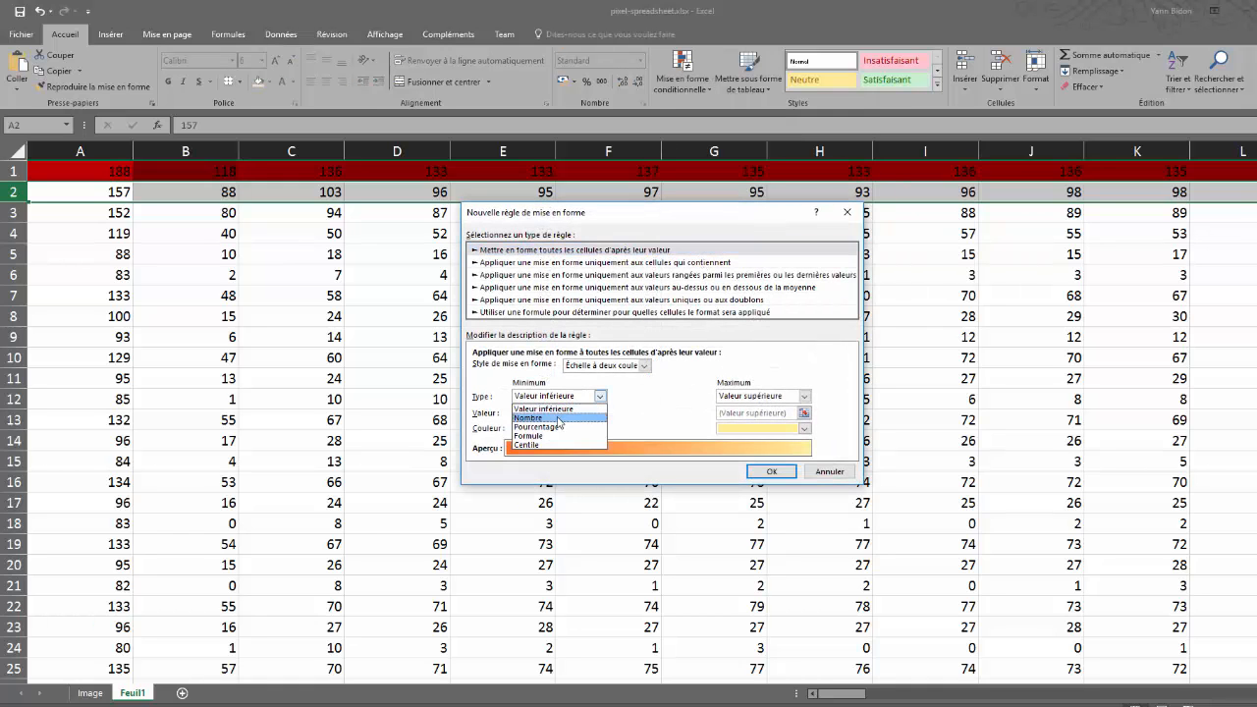
left_click(531, 417)
left_click(767, 403)
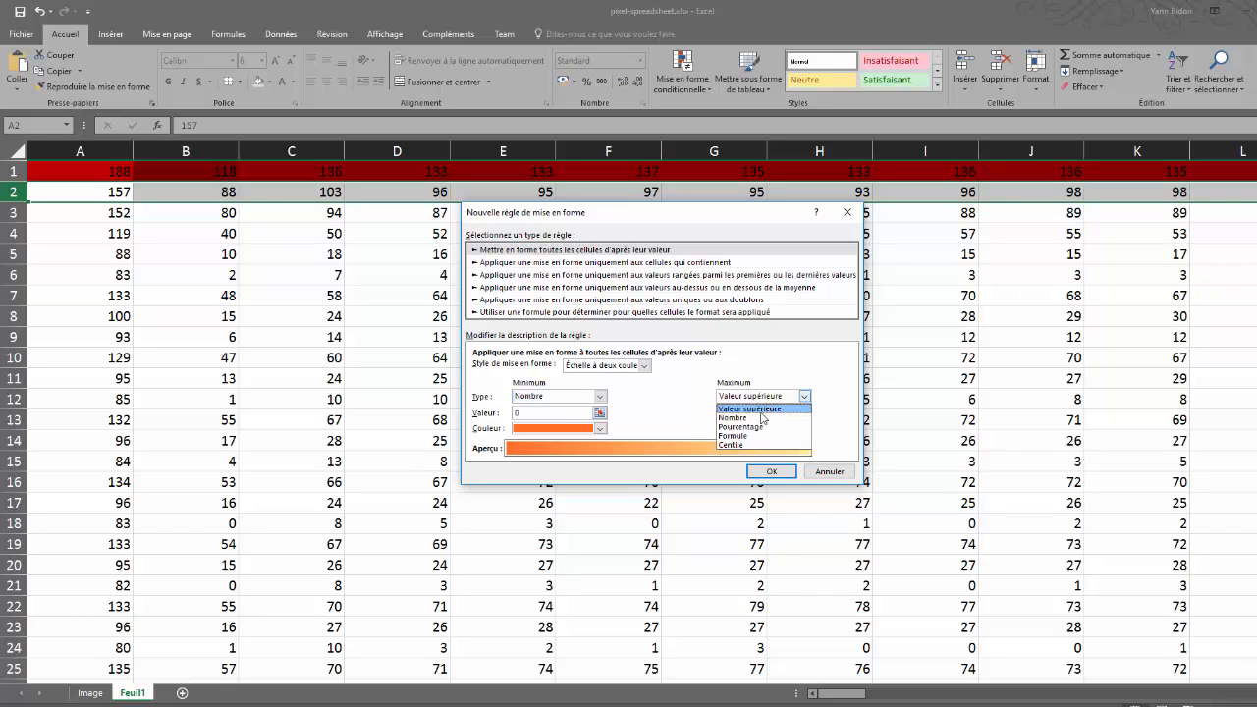
left_click(759, 423)
left_click(743, 414)
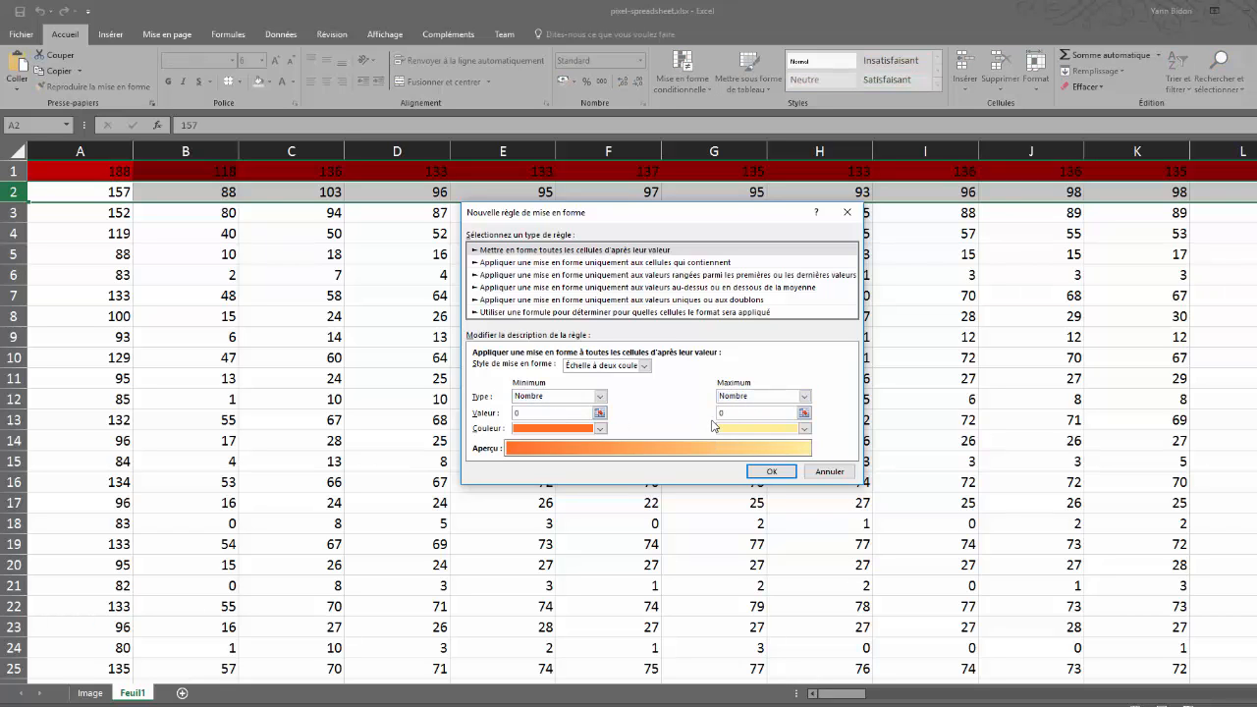
Step: Set row 2's colour scale to run from black at the minimum to bright green at the maximum and apply the rule
left_click(599, 428)
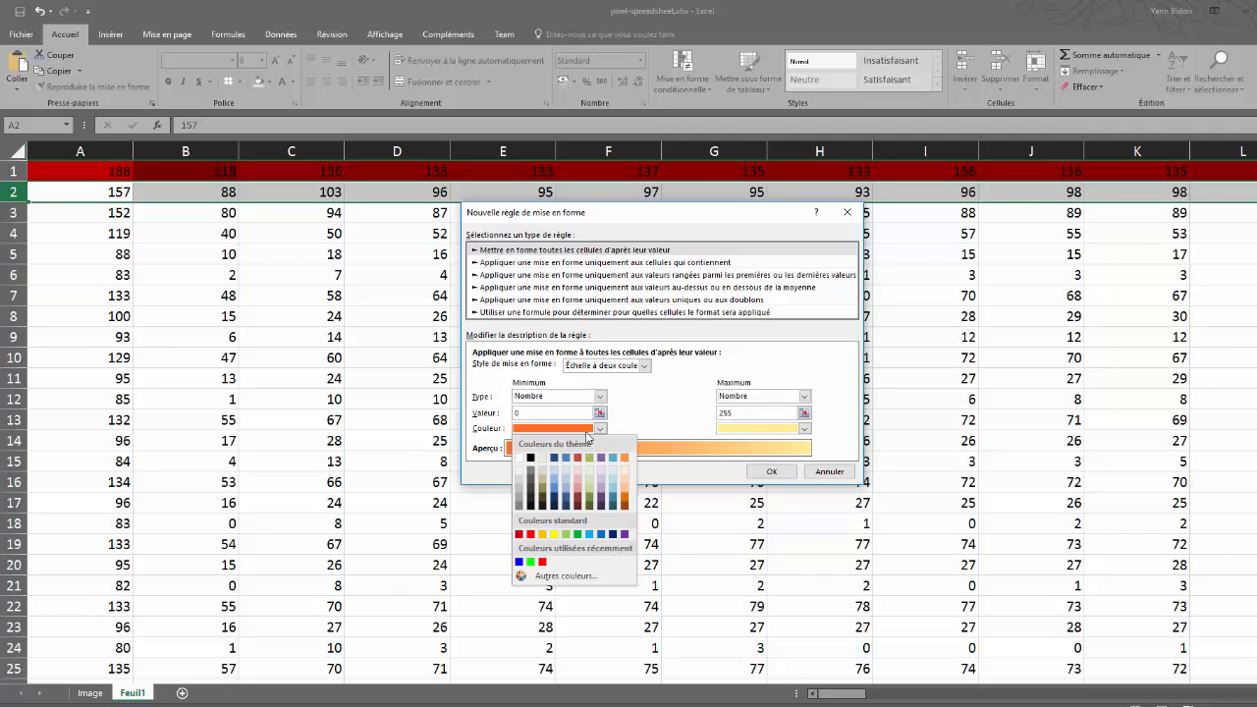
left_click(531, 457)
left_click(804, 428)
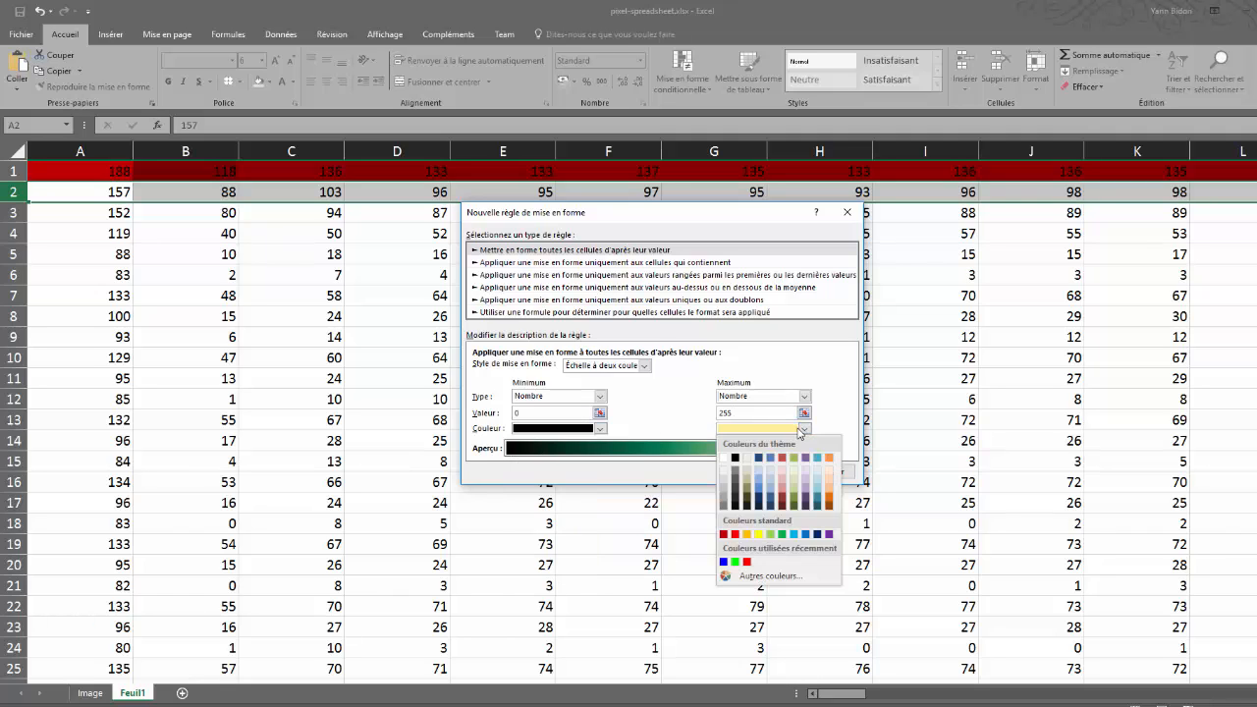
left_click(735, 562)
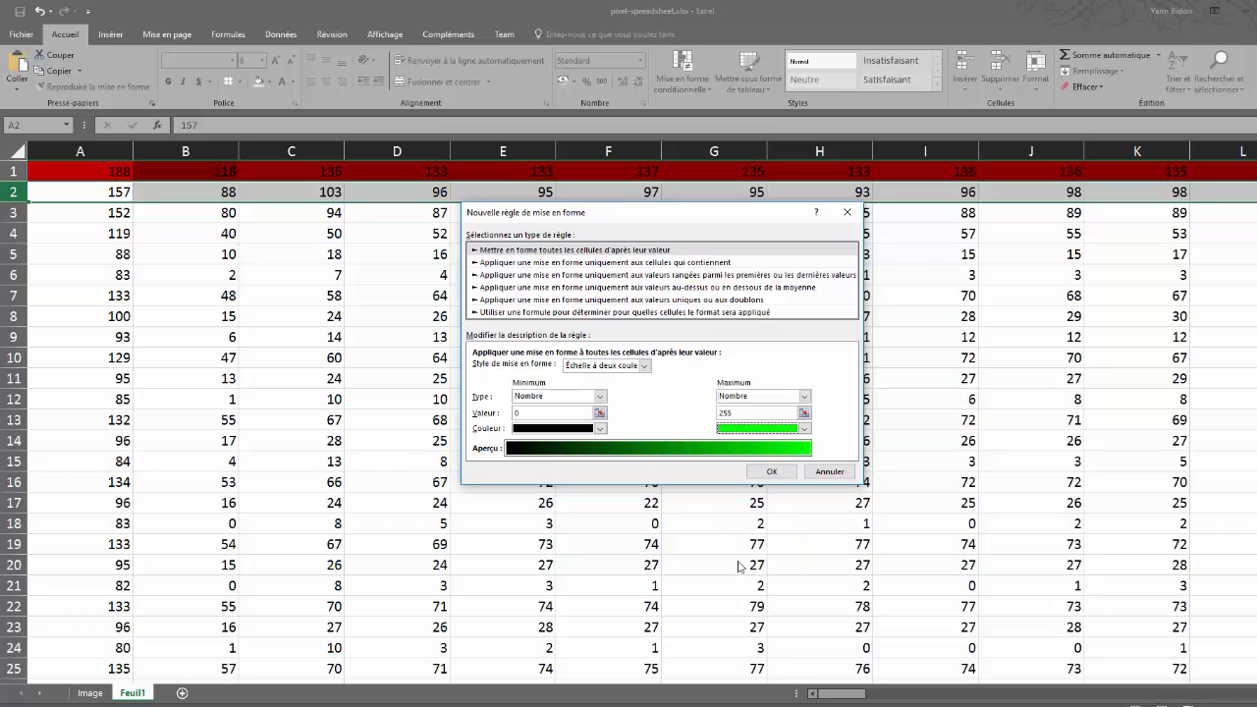
left_click(769, 471)
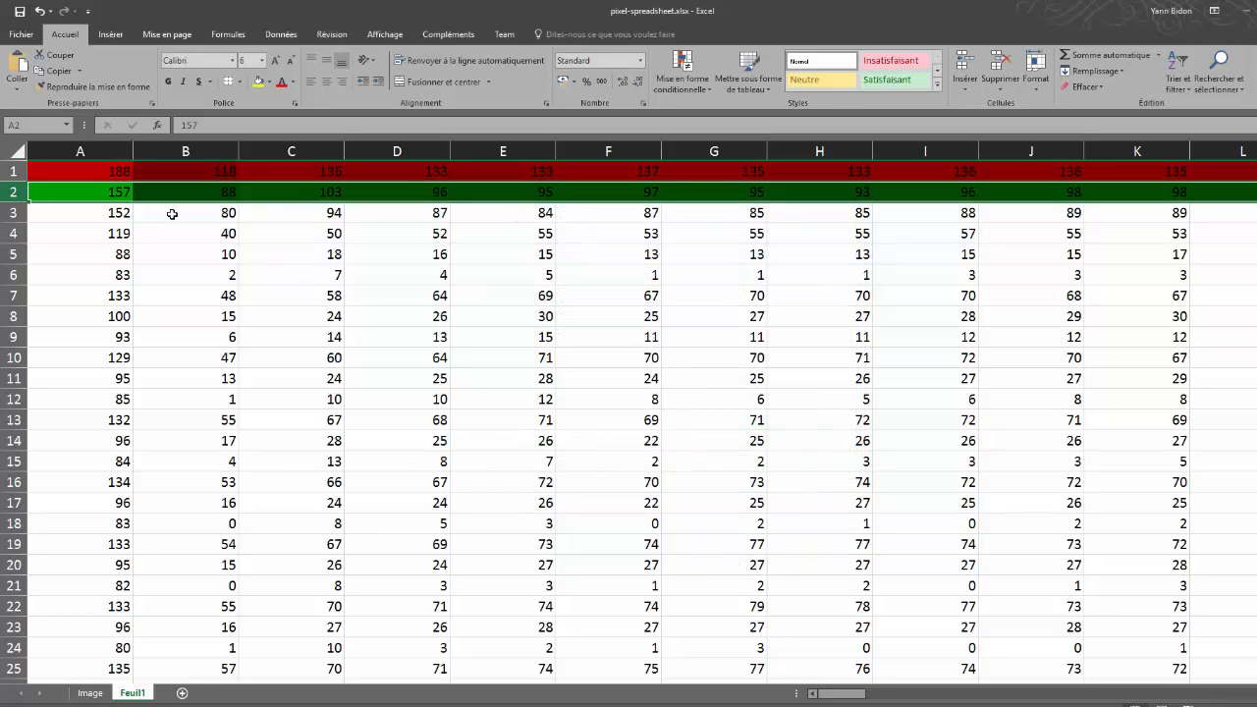
Step: Start a new two-colour scale formatting rule for row 3 with Number limits, minimum 0 and maximum 255
left_click(15, 213)
left_click(681, 77)
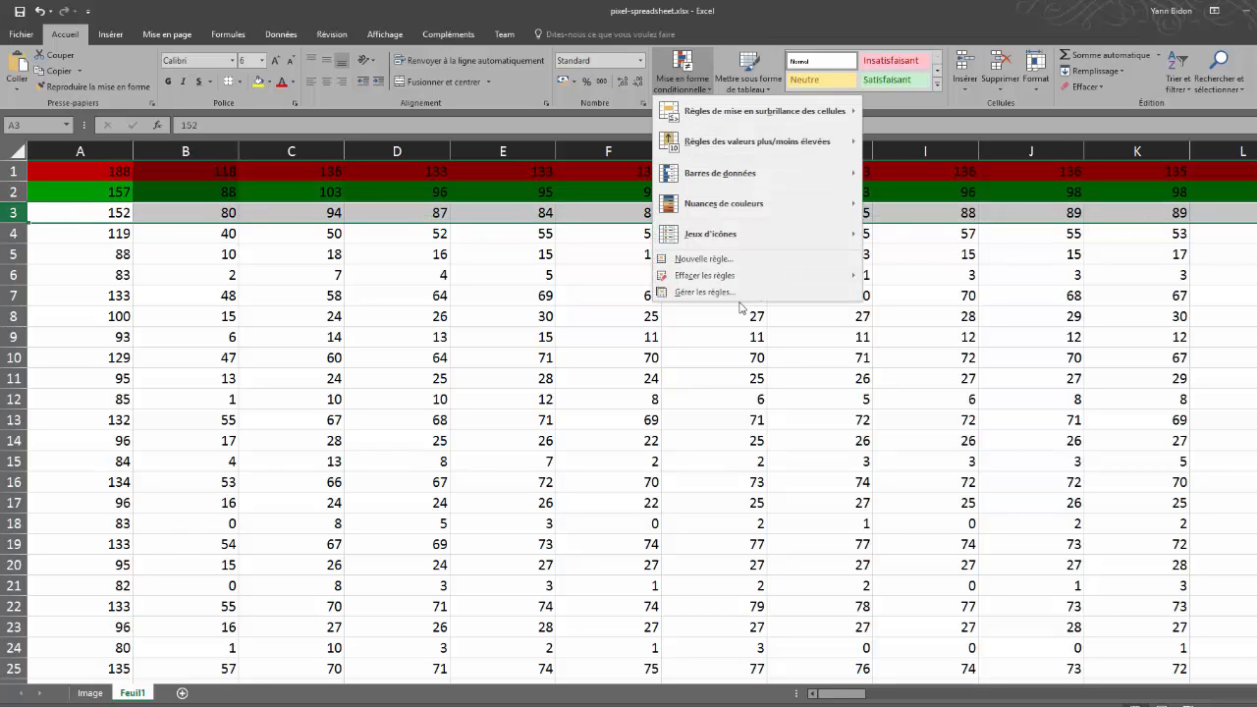
left_click(694, 259)
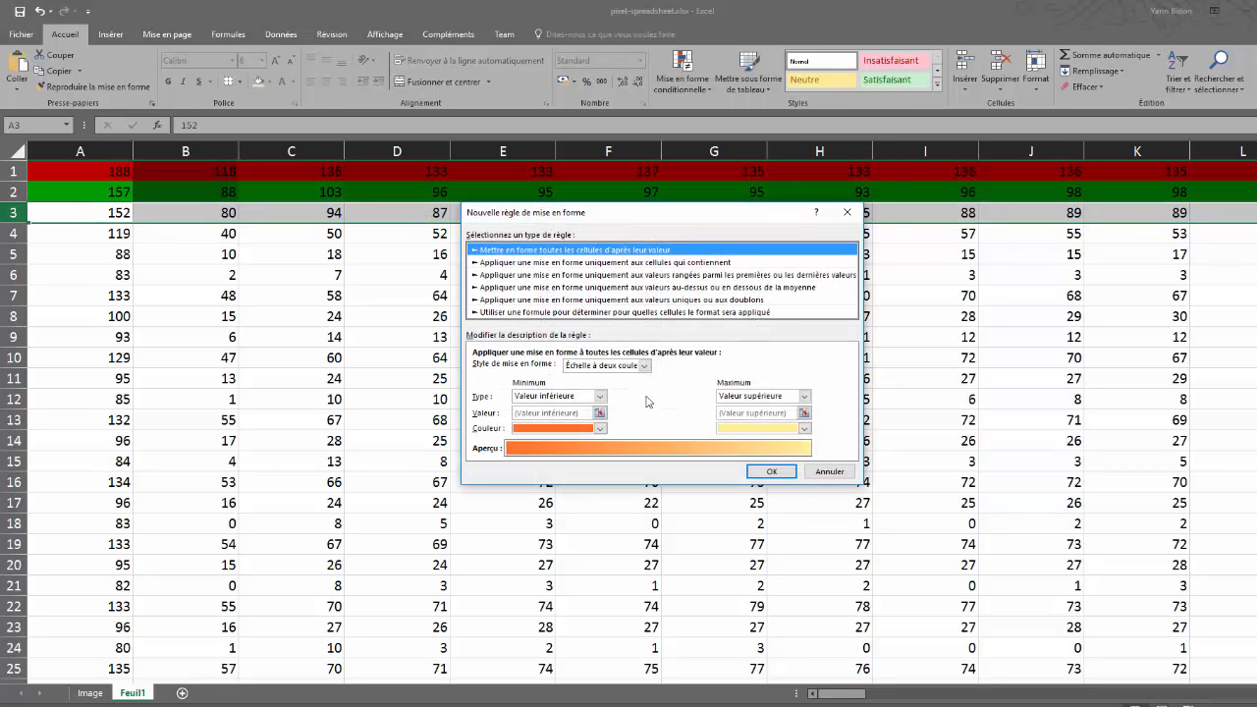
left_click(569, 396)
left_click(563, 414)
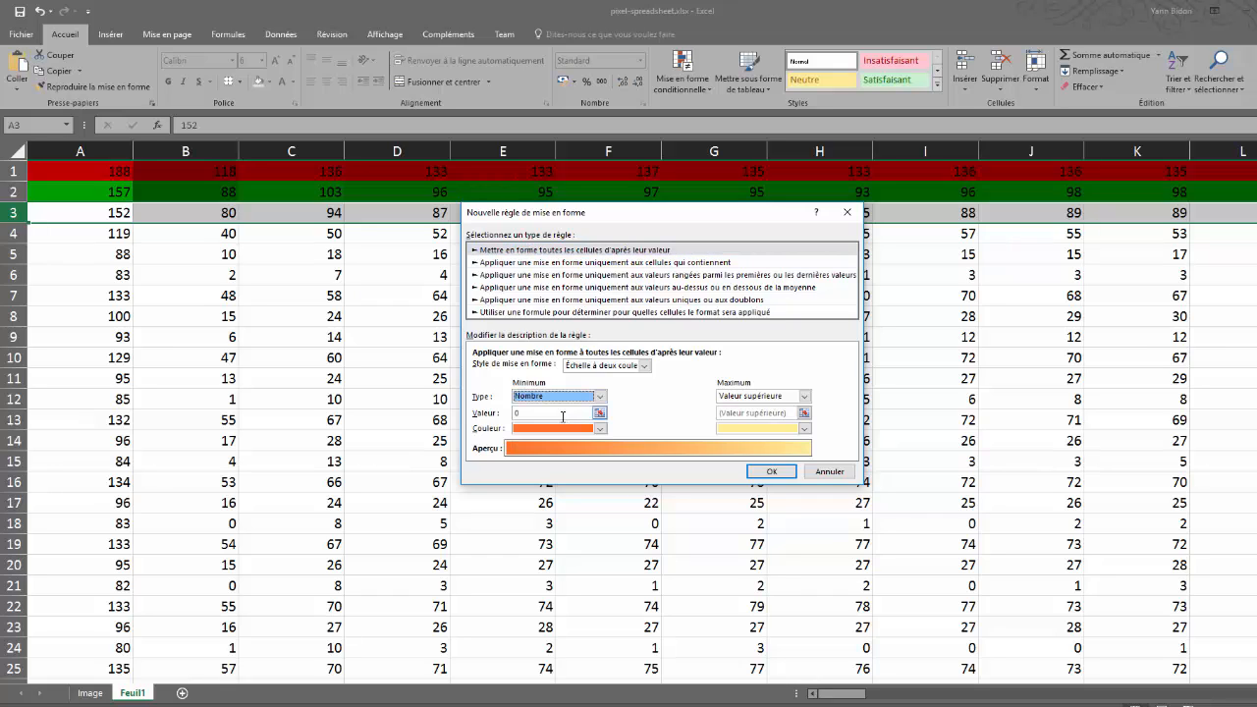
left_click(756, 395)
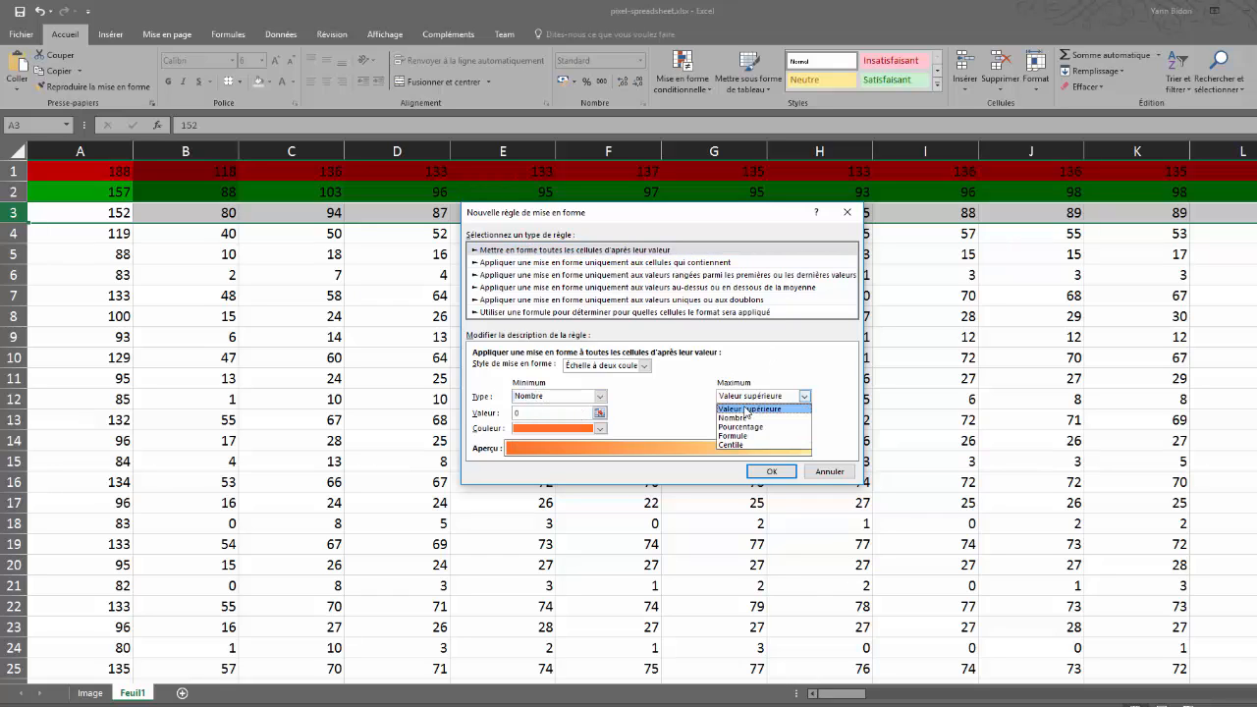
left_click(744, 418)
double_click(718, 414)
type("255")
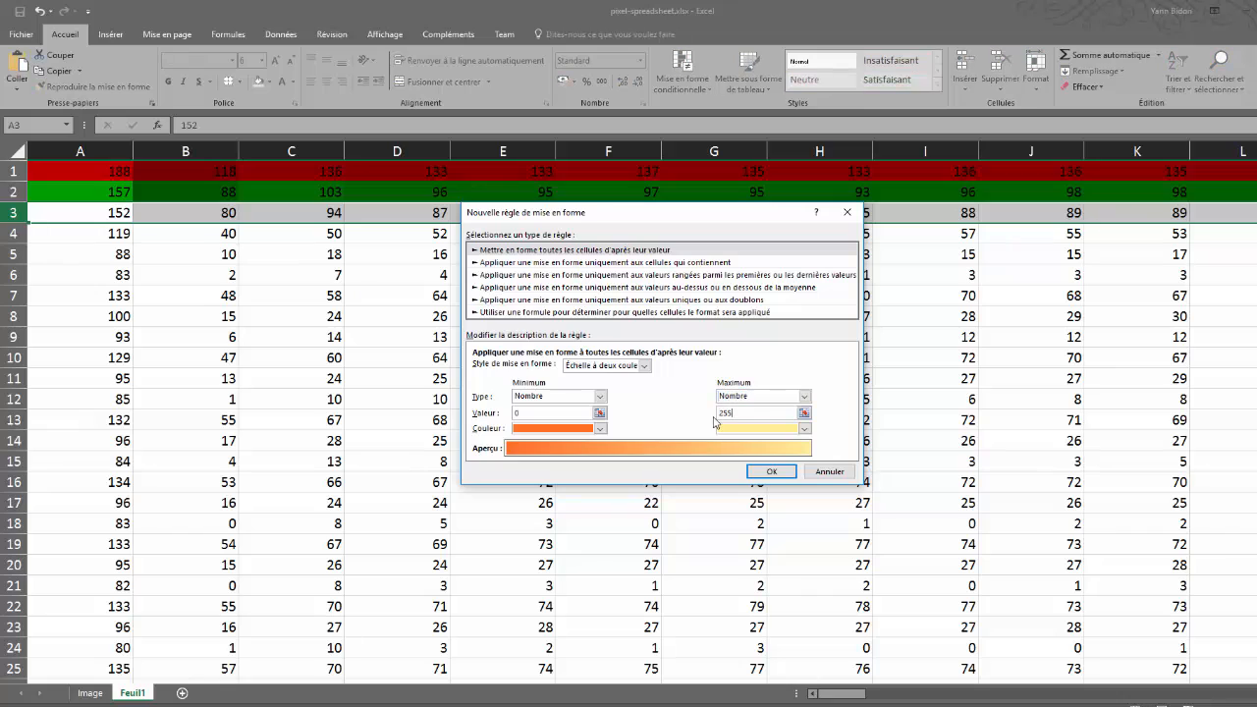
Step: Set row 3's colour scale to run from black at the minimum to blue at the maximum and apply the rule
left_click(599, 428)
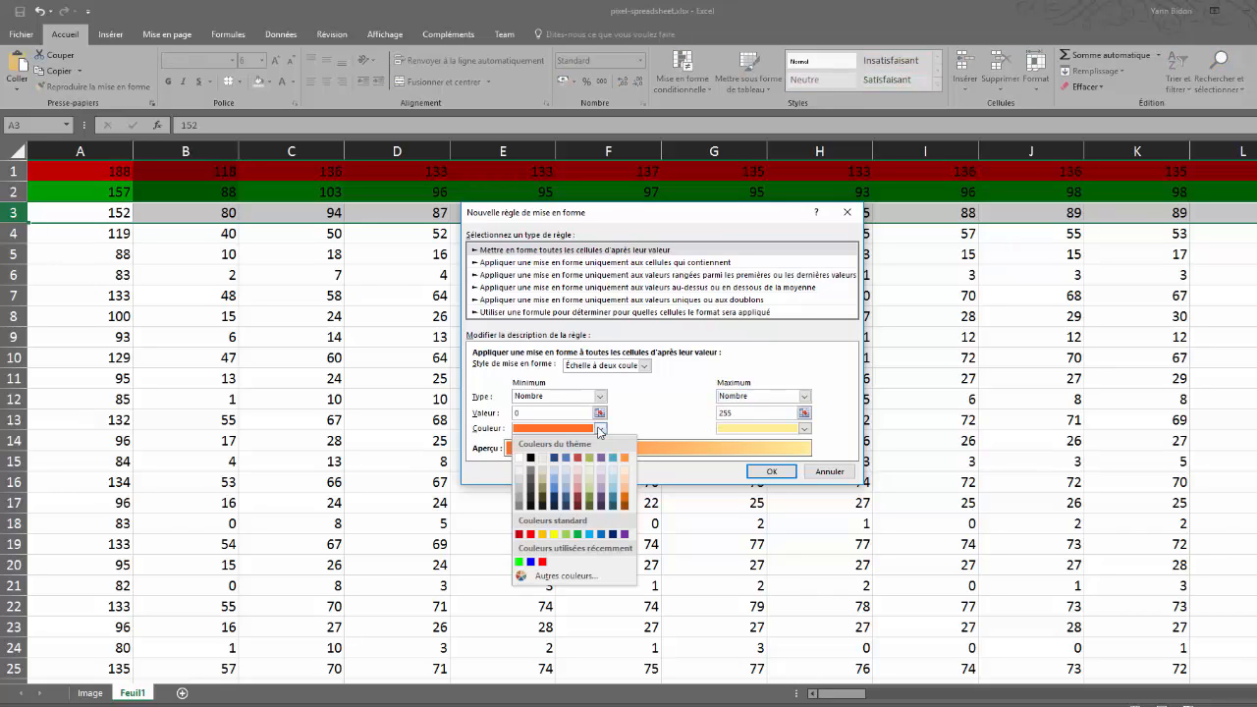
left_click(531, 562)
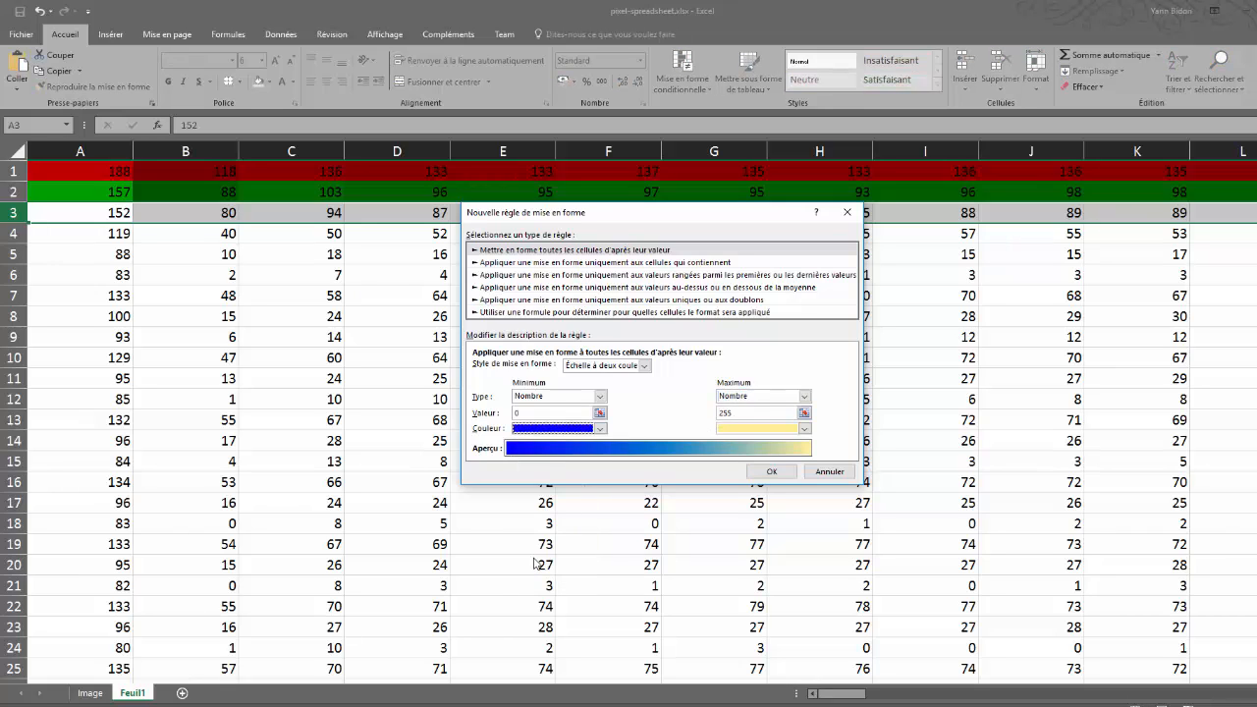
left_click(599, 428)
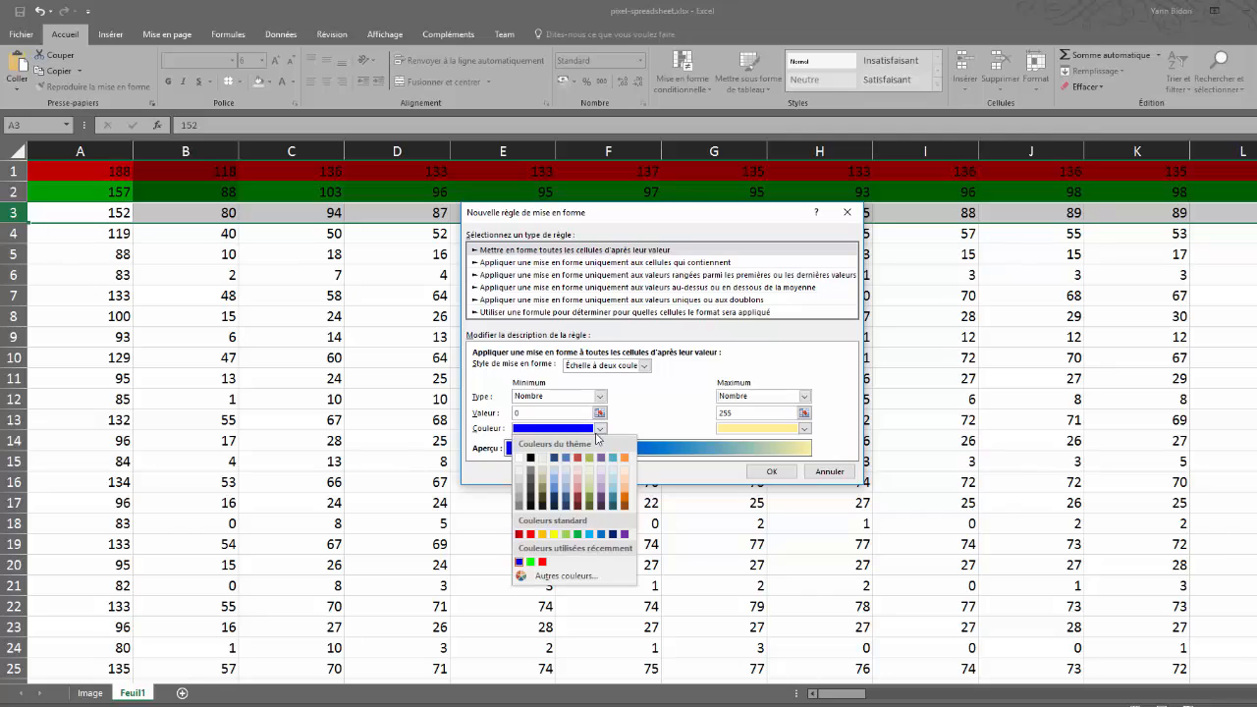
left_click(530, 457)
left_click(804, 428)
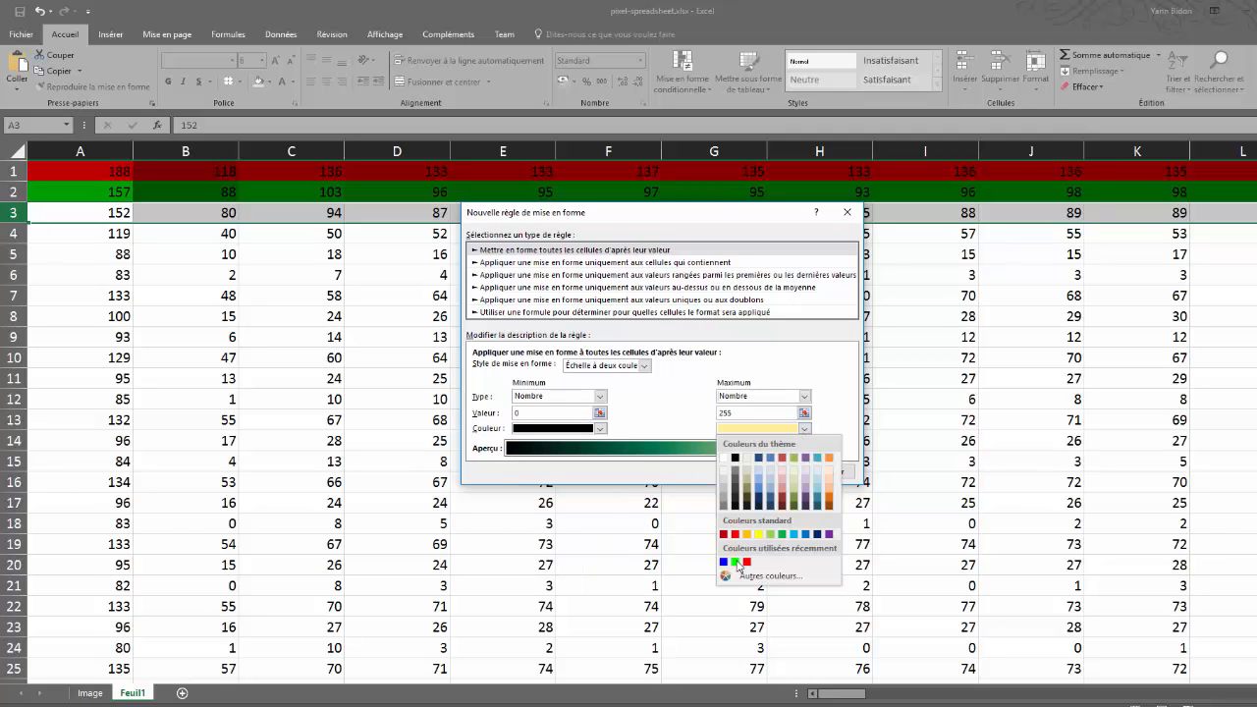
left_click(723, 562)
left_click(772, 472)
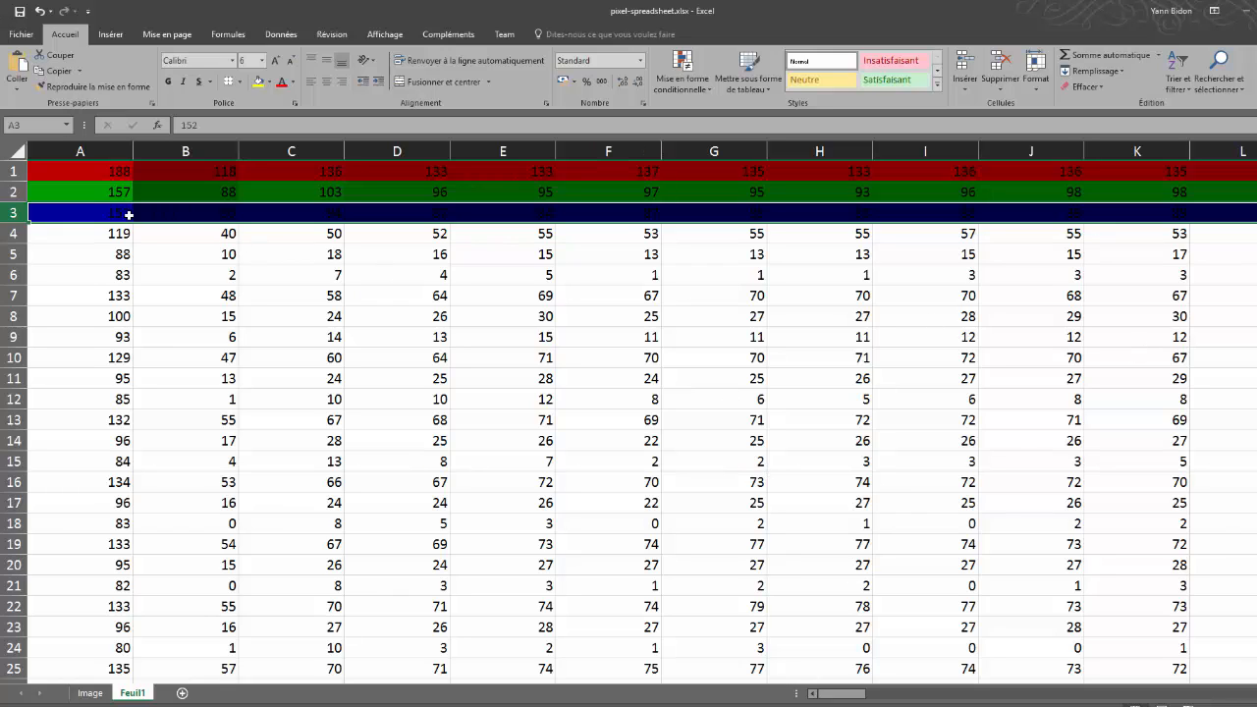
Step: Inspect cells A2 and A3, then examine the repeating red, green and blue rows throughout the Image sheet
left_click(79, 192)
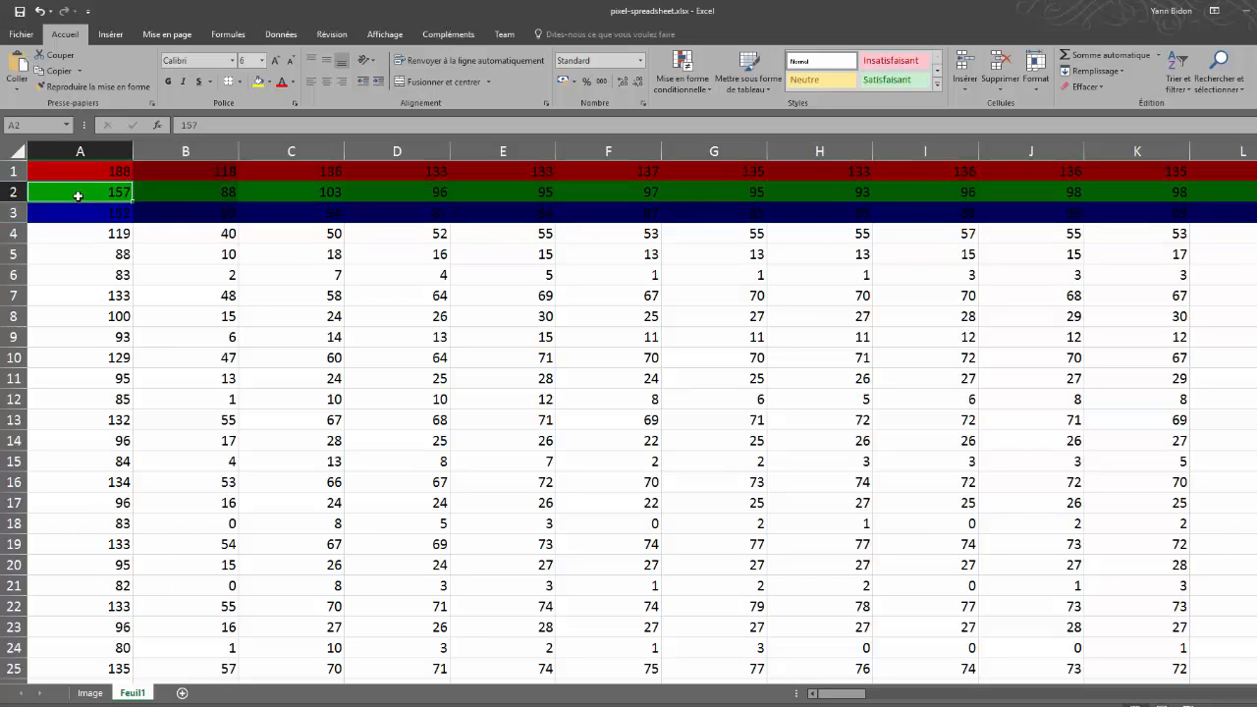
left_click(80, 210)
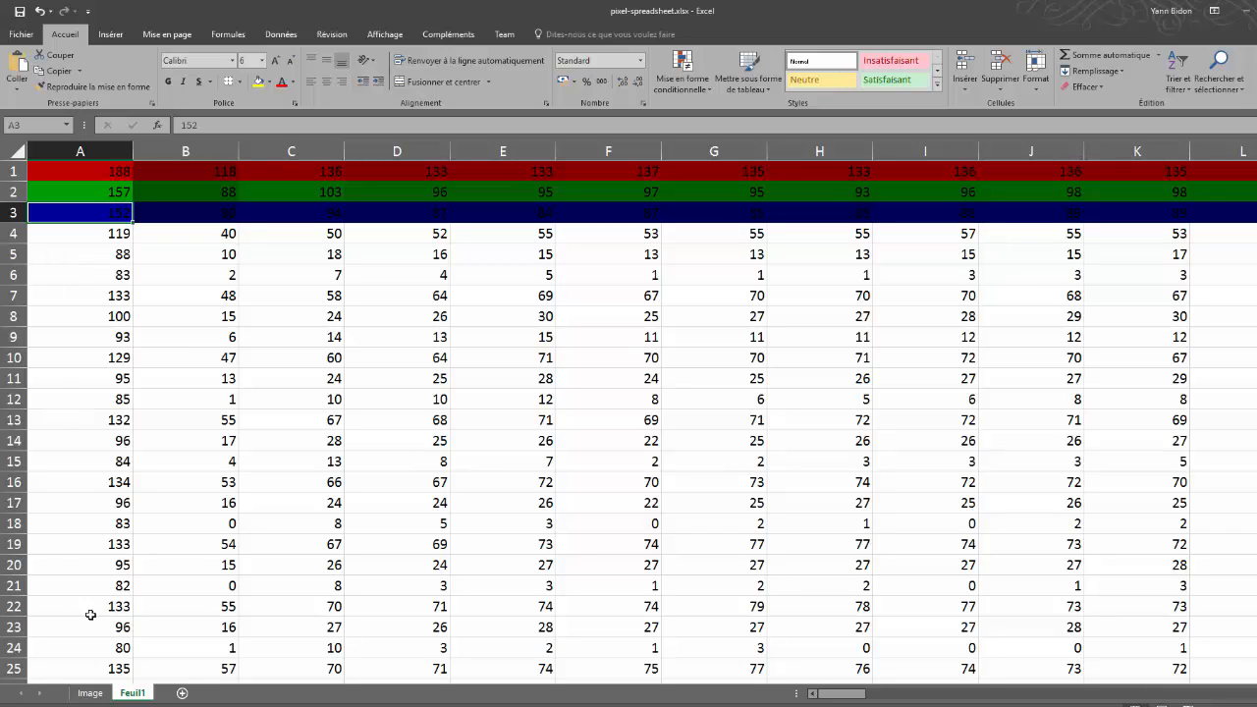
left_click(89, 693)
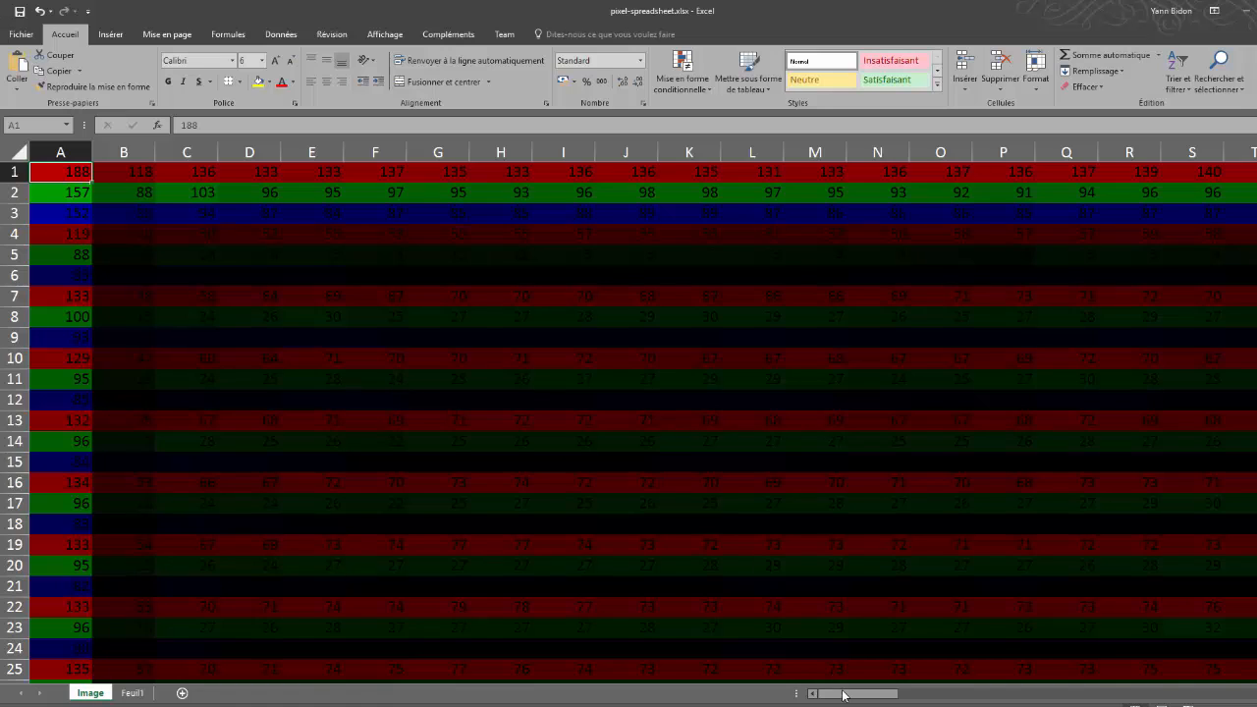
mouse_move(870, 694)
left_mouse_down()
mouse_move(1255, 701)
mouse_move(864, 700)
left_mouse_up()
scroll(628, 422, "down", 20)
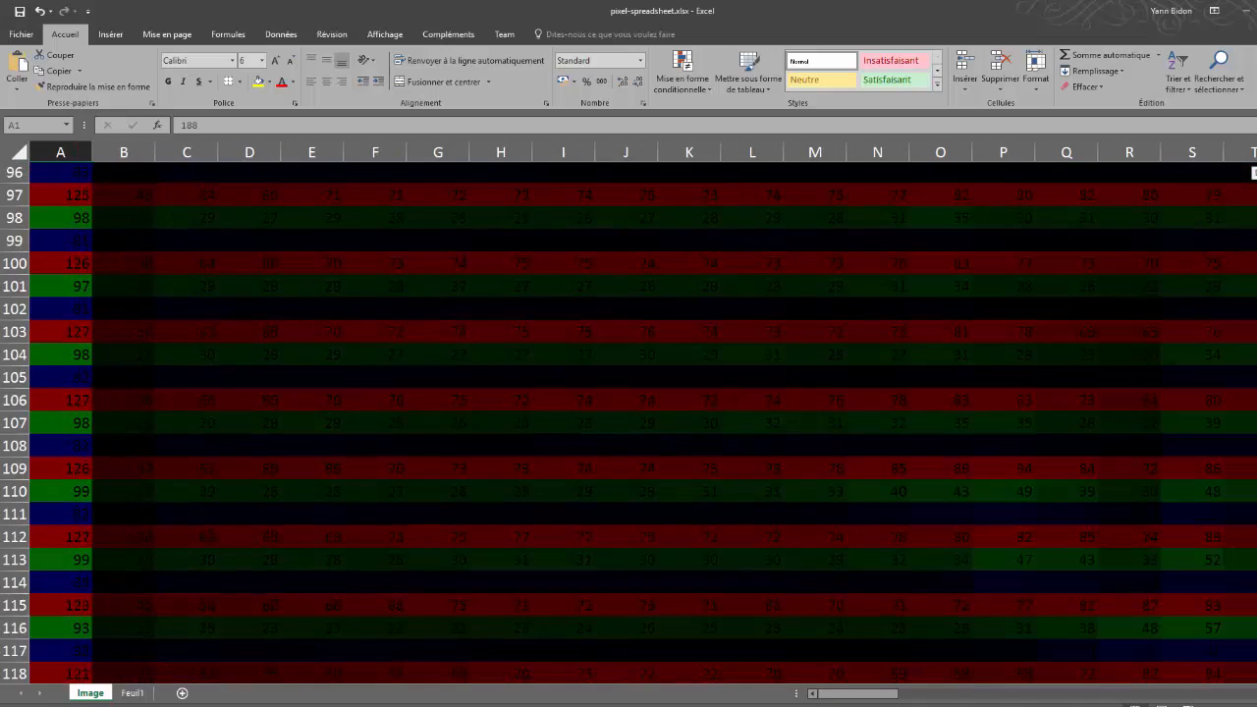
scroll(628, 422, "down", 20)
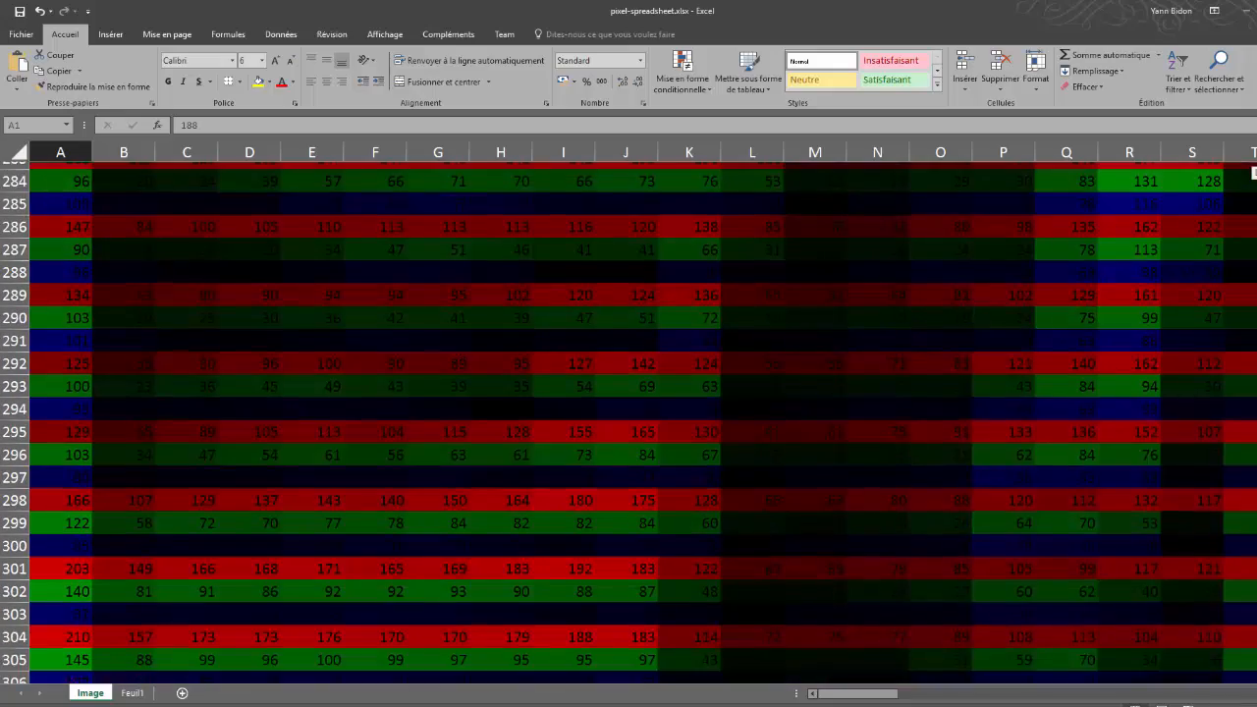
scroll(628, 423, "down", 9)
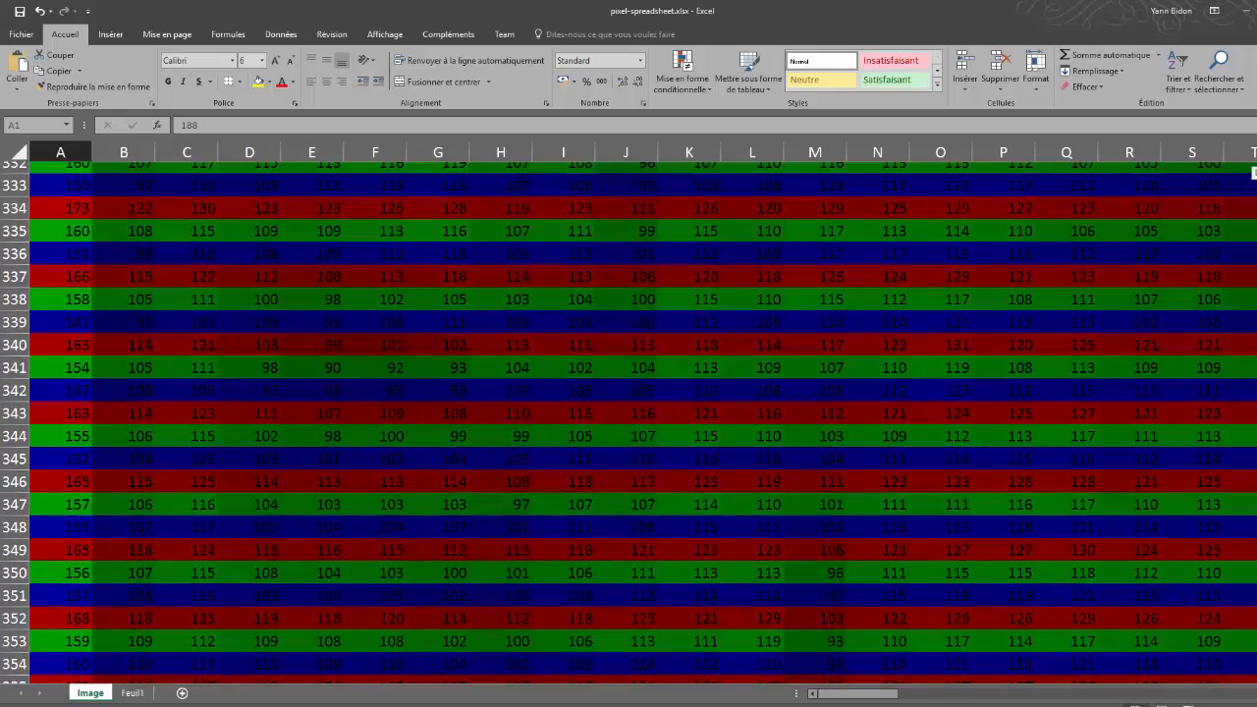
scroll(629, 423, "up", 20)
left_click_drag(1256, 181, 1256, 165)
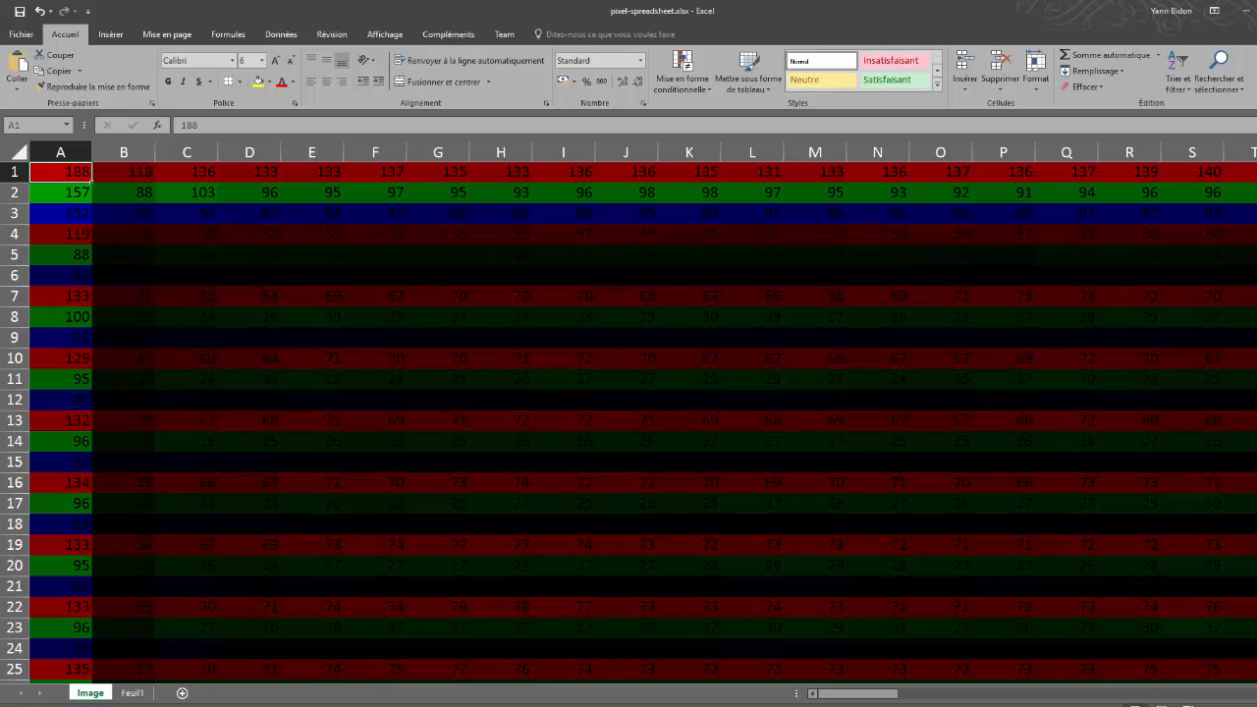
Step: View the Image sheet at a reduced zoom so that the coloured cells form the complete picture
scroll(628, 417, "down", 8)
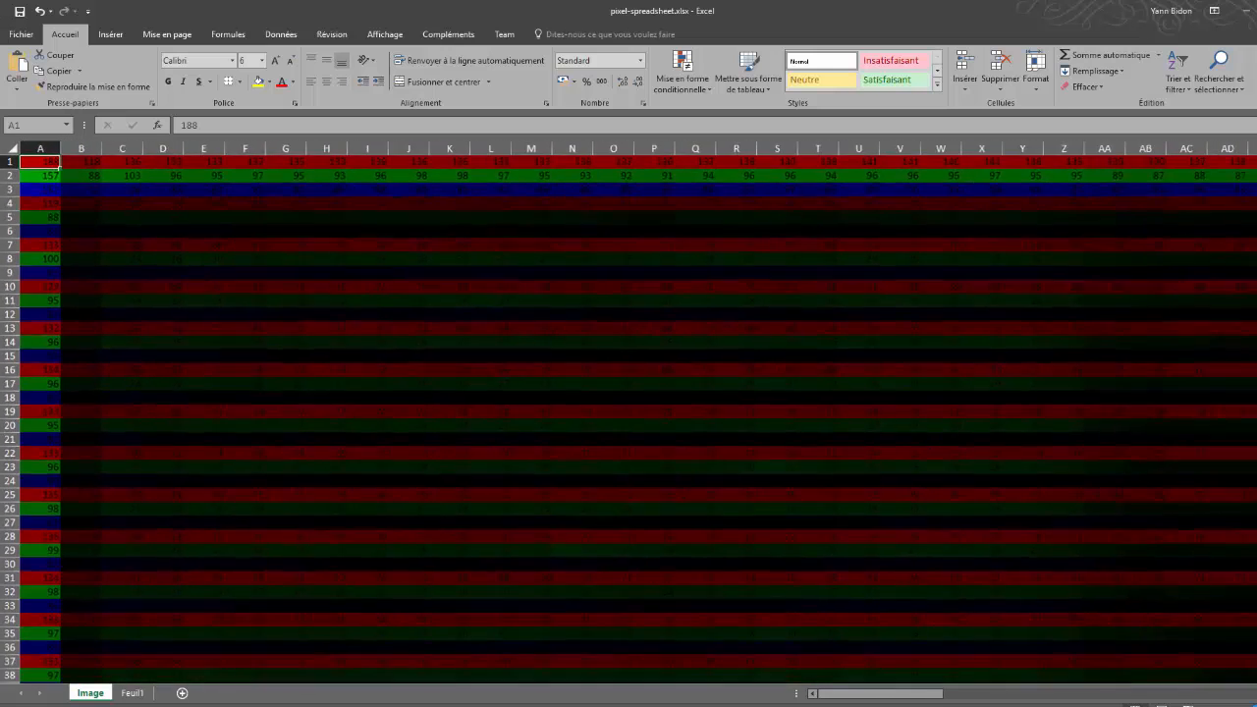
scroll(629, 416, "down", 6)
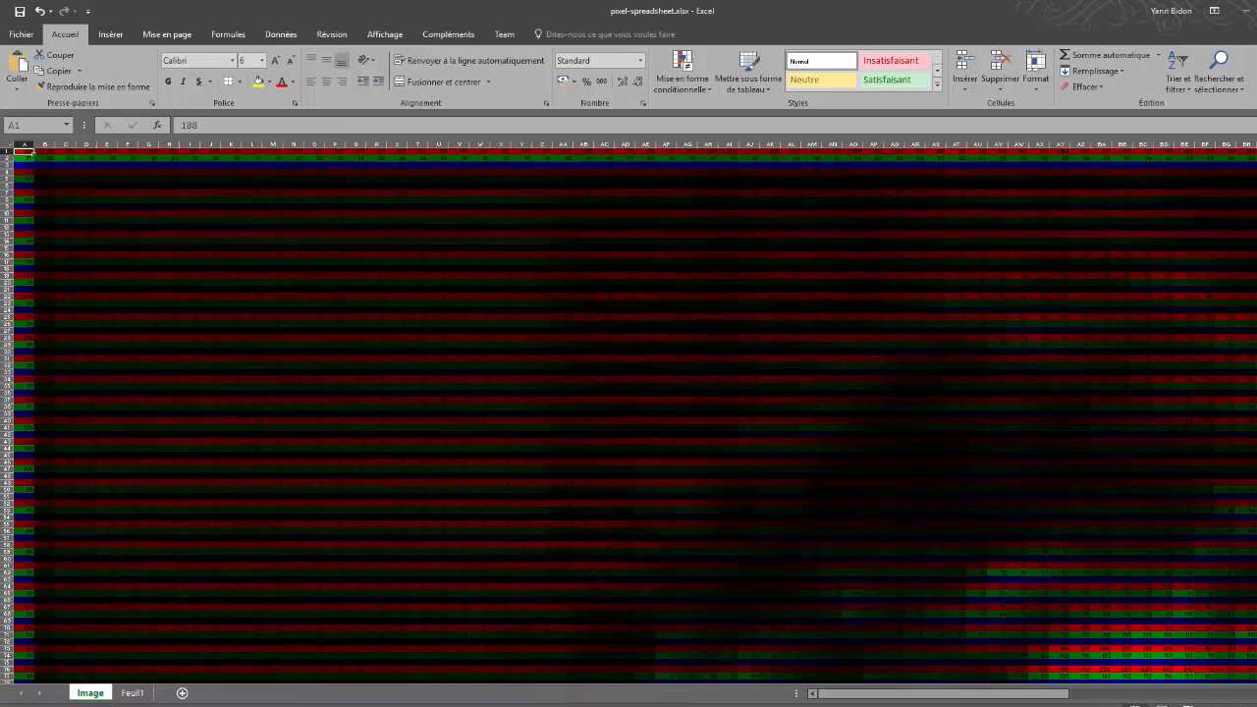
scroll(628, 416, "down", 6)
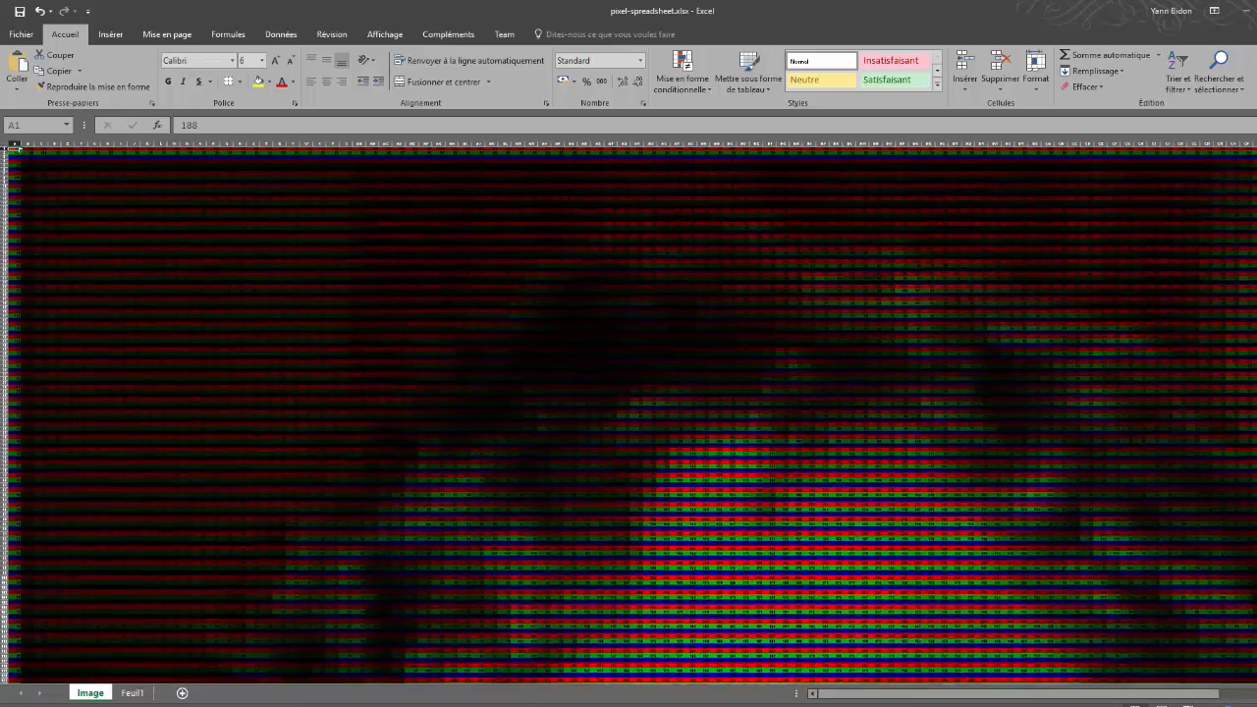
scroll(629, 417, "down", 8)
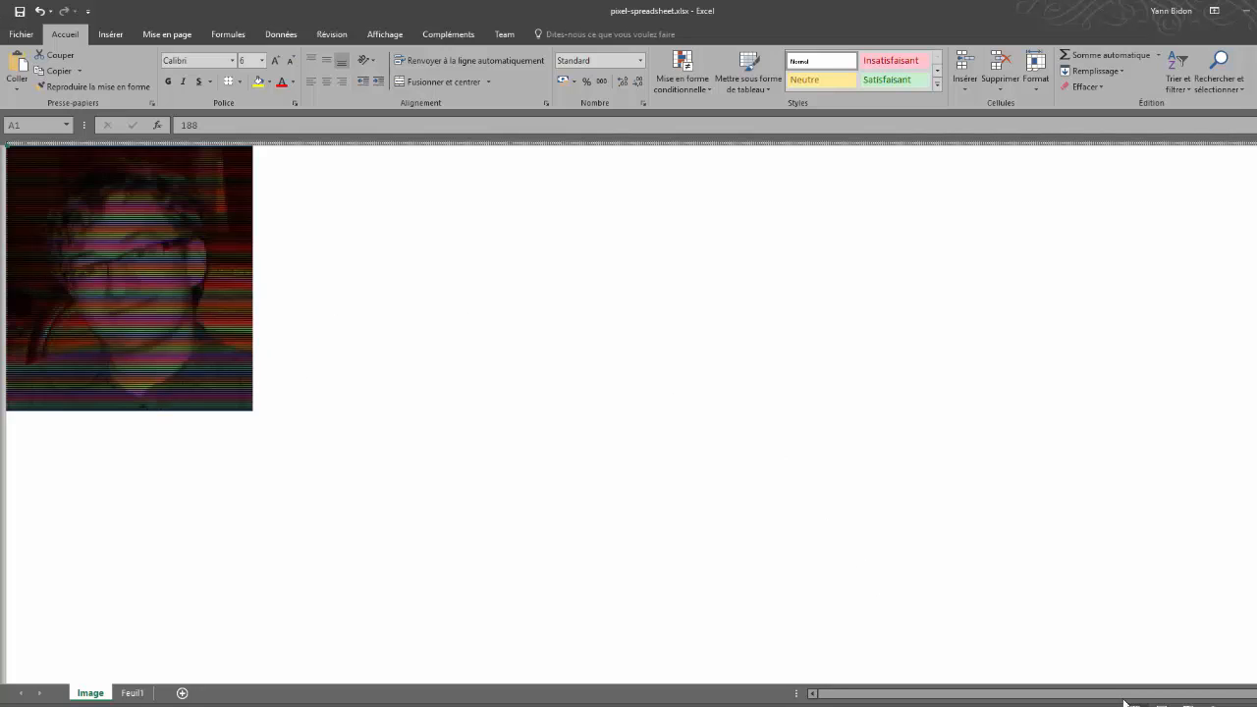
Step: Examine the three cells A1:A3 that make up the first pixel's red, green and blue components on the Image sheet
left_click_drag(1222, 706, 1247, 706)
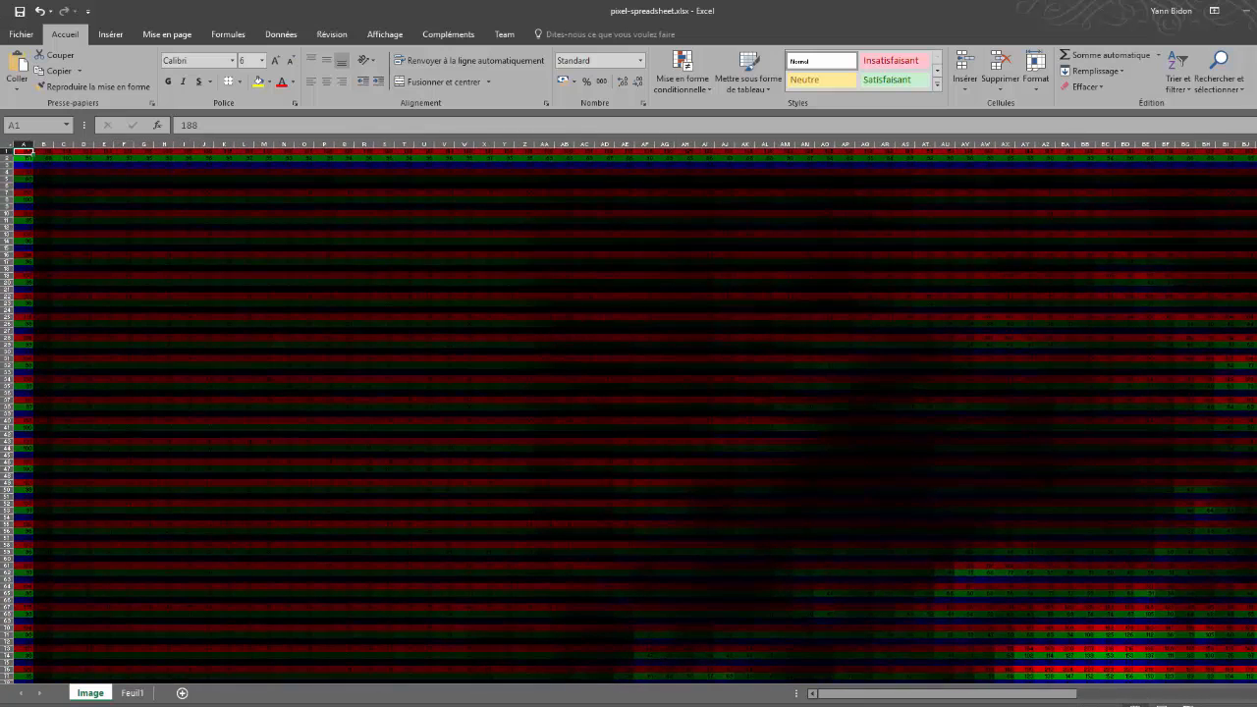
left_click(1256, 706)
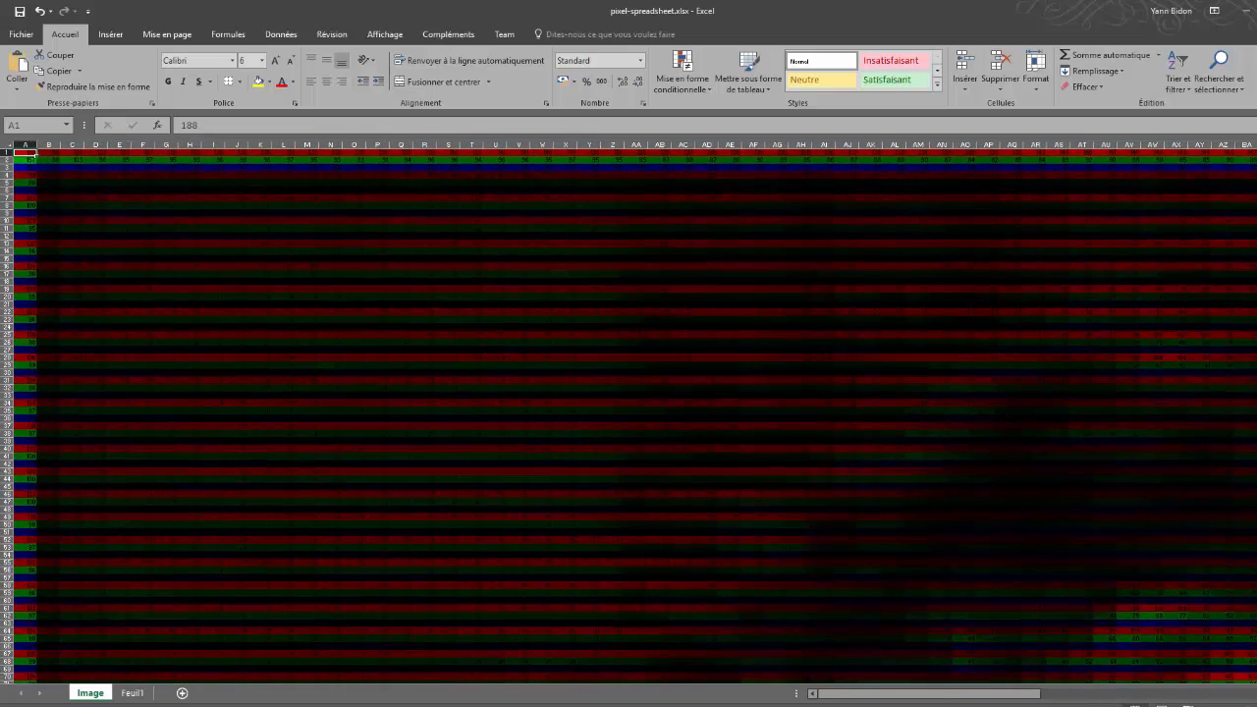
left_click(1256, 706)
left_click(1256, 706)
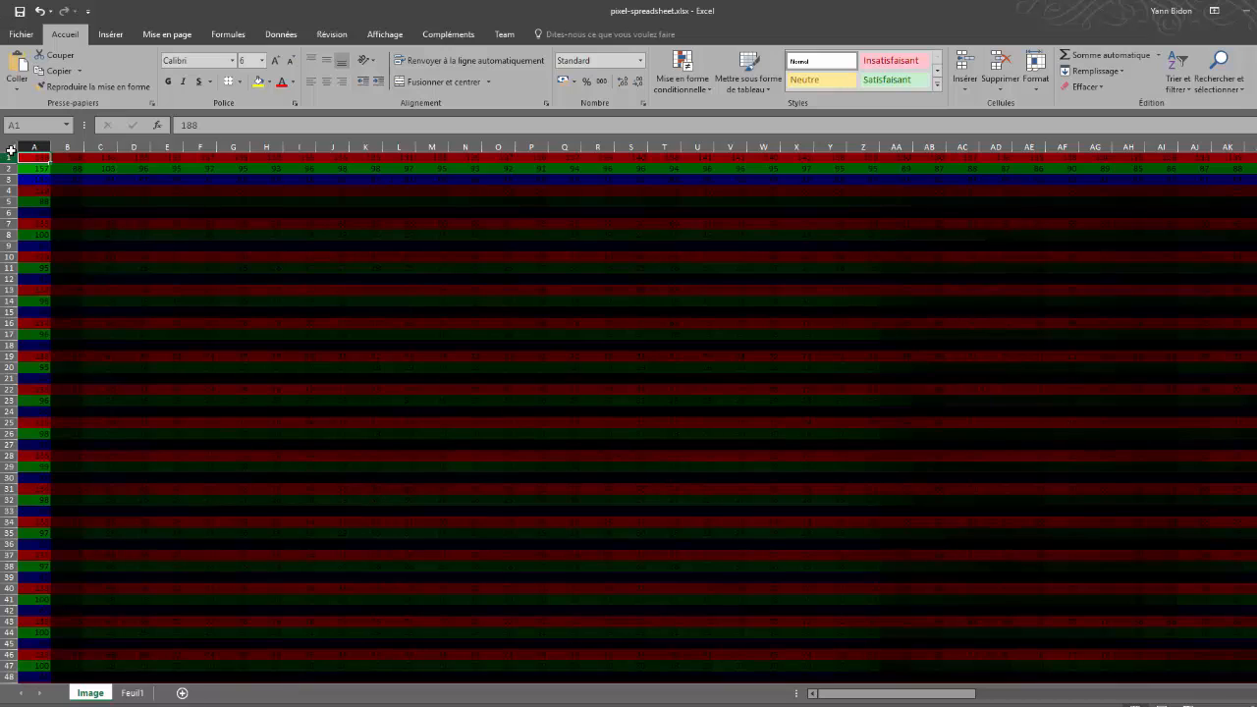
left_click(36, 171)
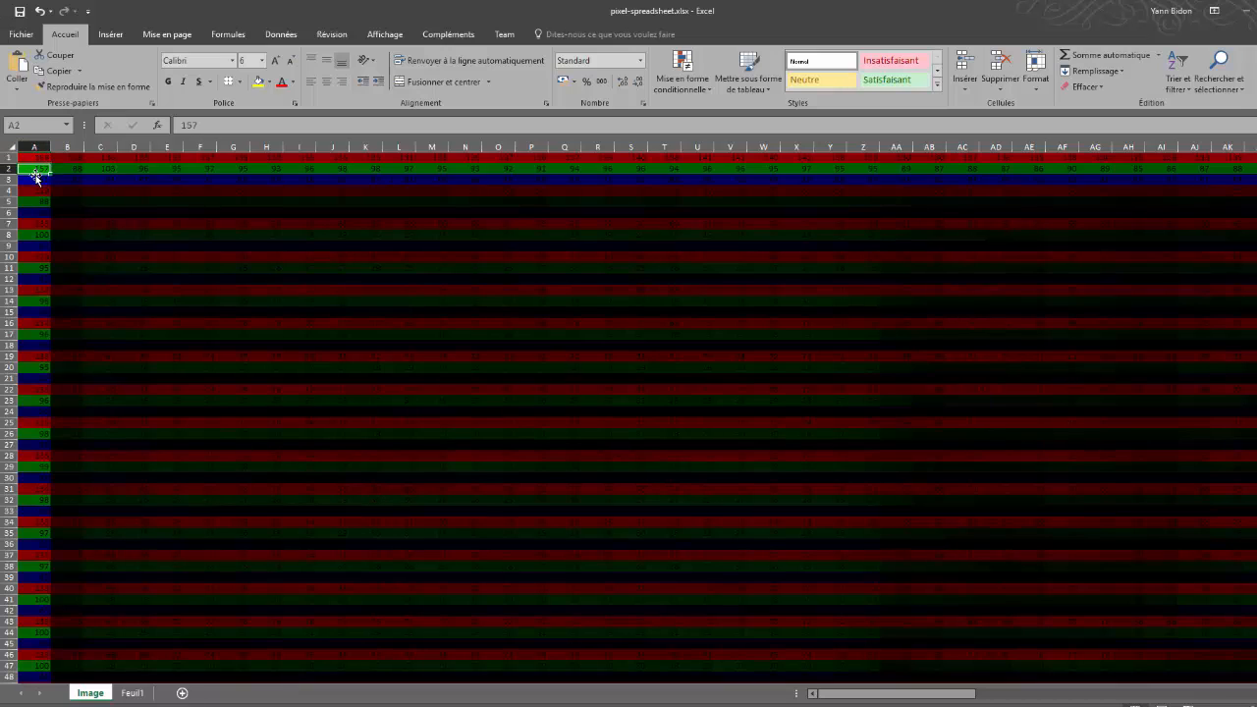
left_click(35, 179)
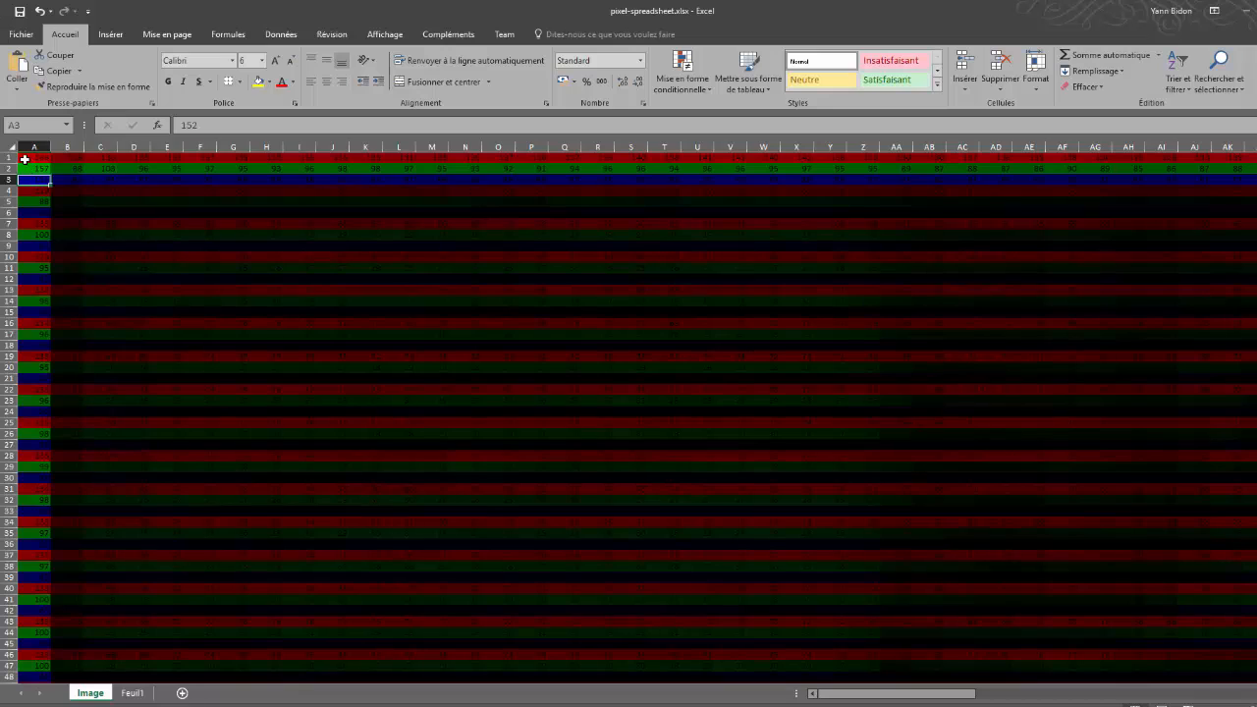
left_click_drag(24, 159, 41, 180)
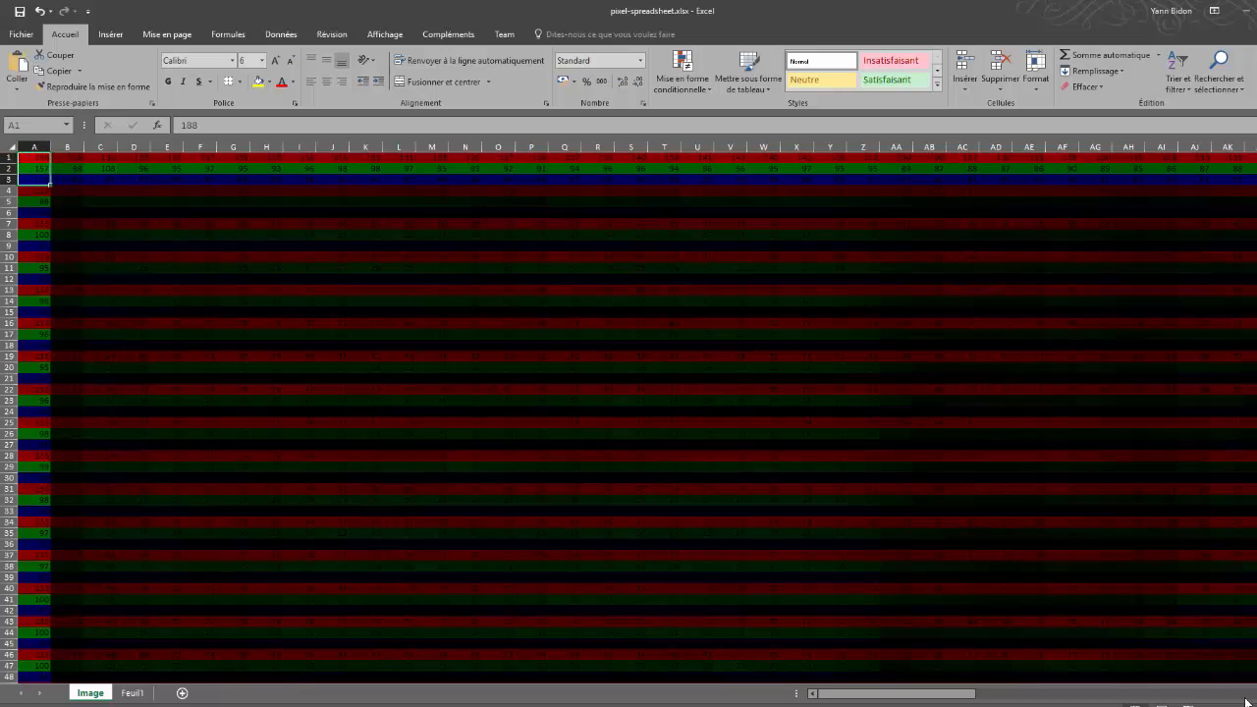
Step: Compare the whole picture on the Image sheet with its individual coloured cells at close range, finishing on the full overview
left_click_drag(1250, 704, 1218, 705)
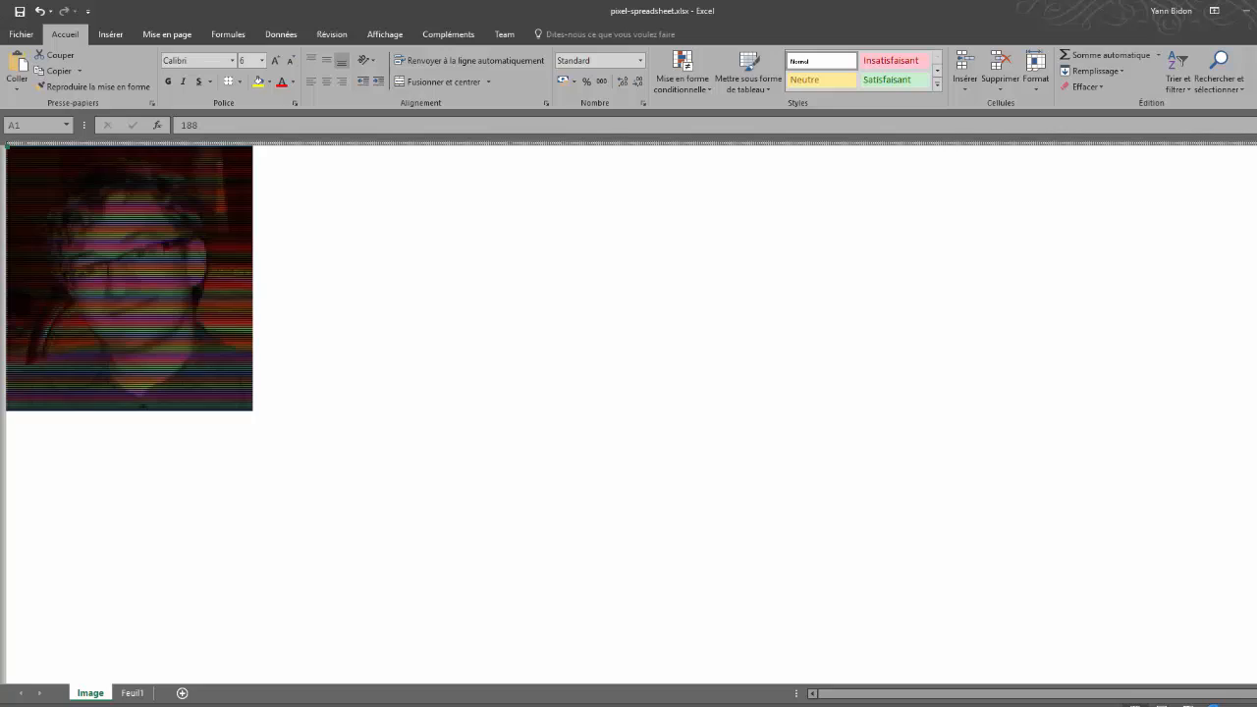
scroll(629, 413, "up", 15)
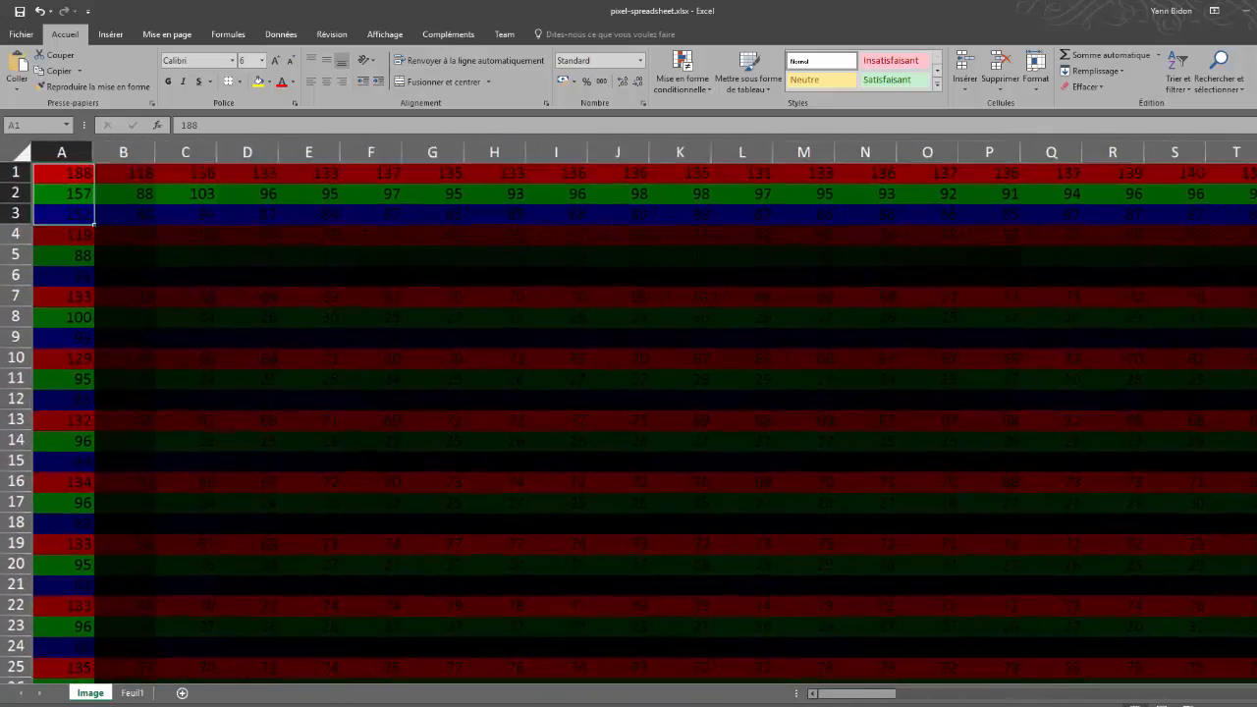
scroll(523, 455, "up", 1)
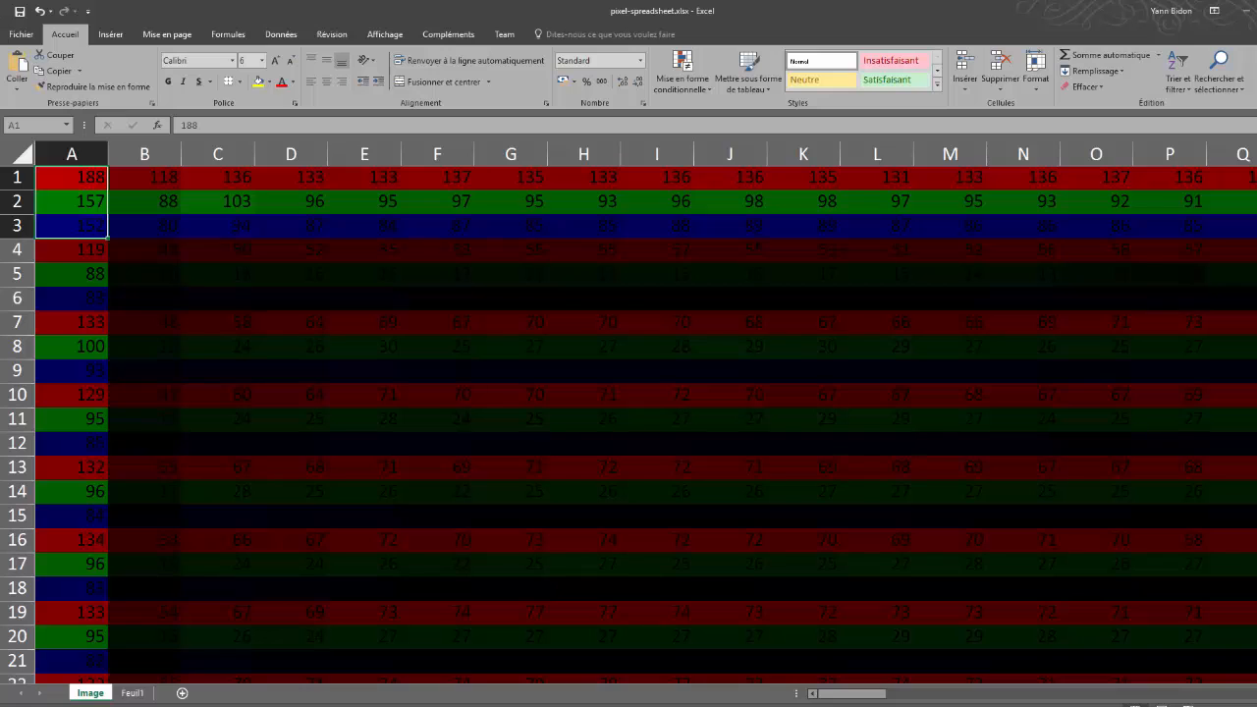
scroll(628, 412, "down", 9)
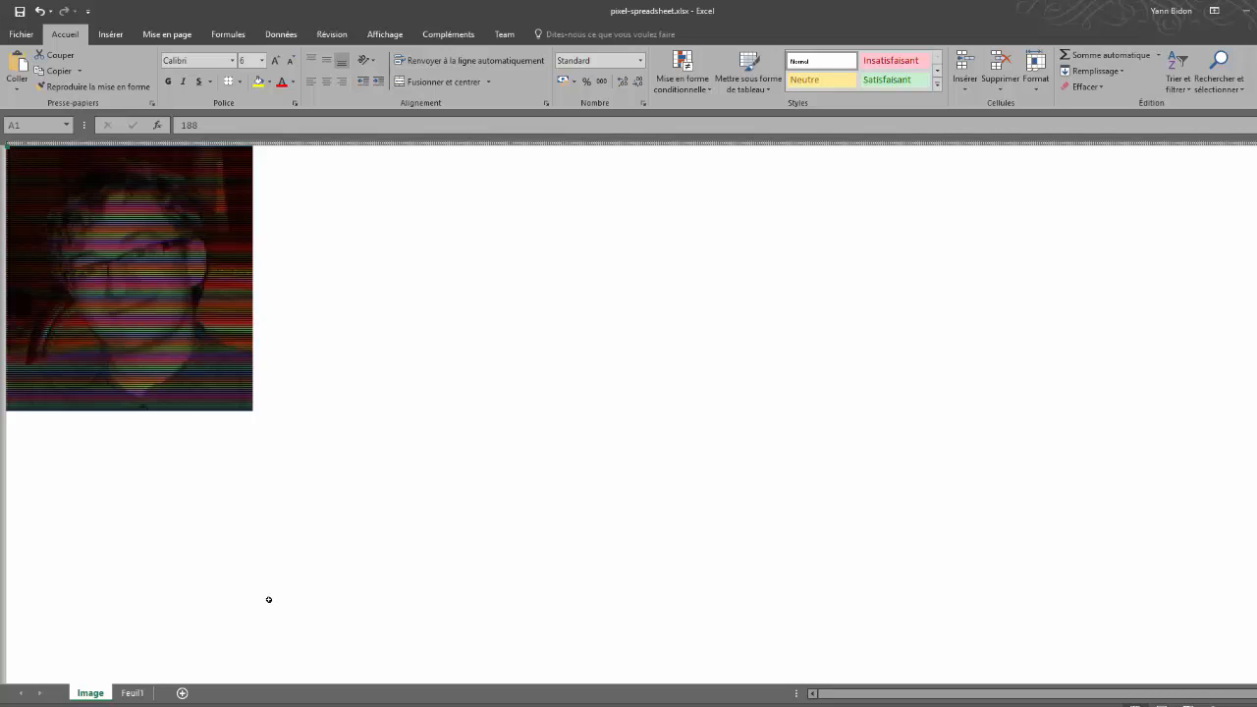
Step: Switch to the browser and examine the Pixel Spreadsheet page on think-maths.co.uk, covering its photo converter and before/after examples, finishing back on Excel's Image sheet
key("alt+Tab")
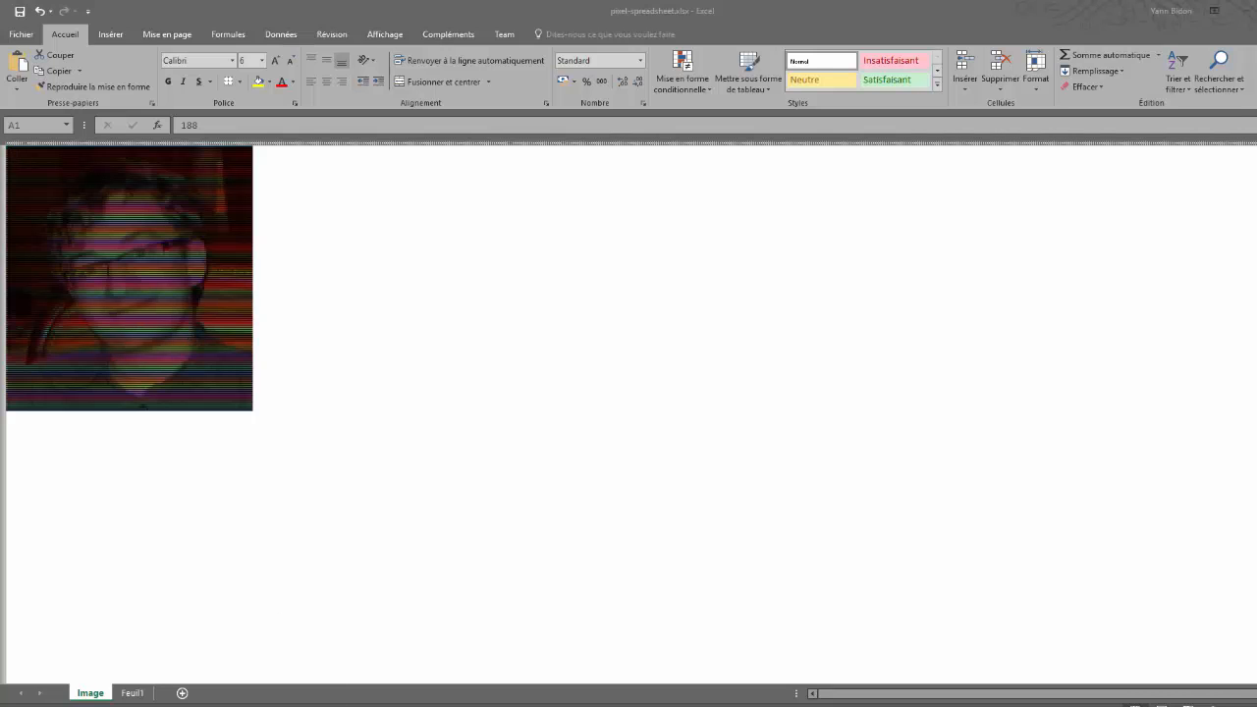
left_click(174, 40)
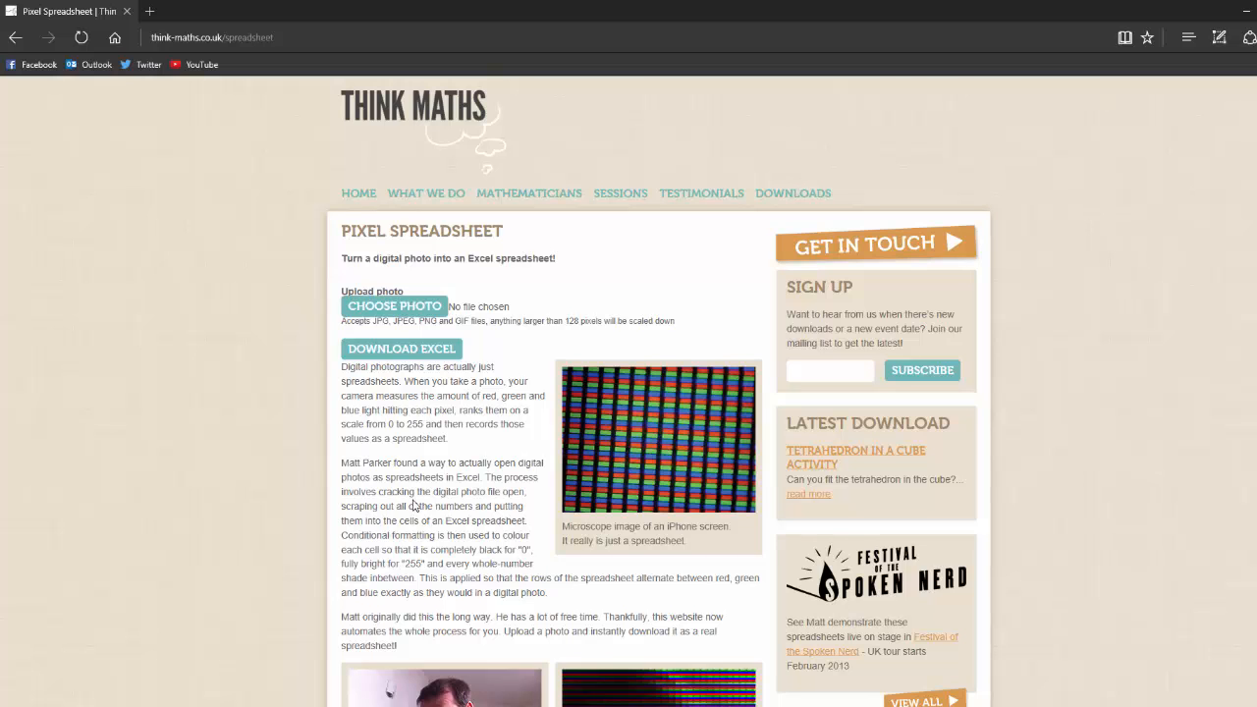
scroll(413, 504, "down", 4)
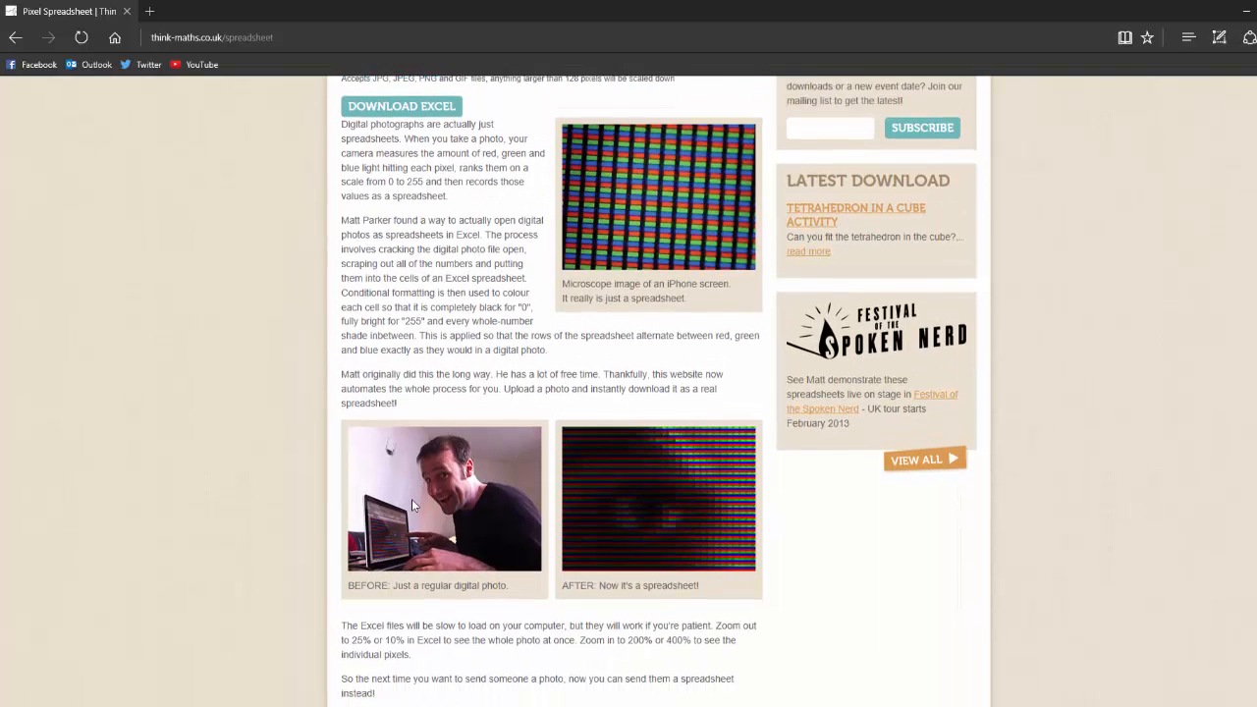
scroll(414, 505, "up", 4)
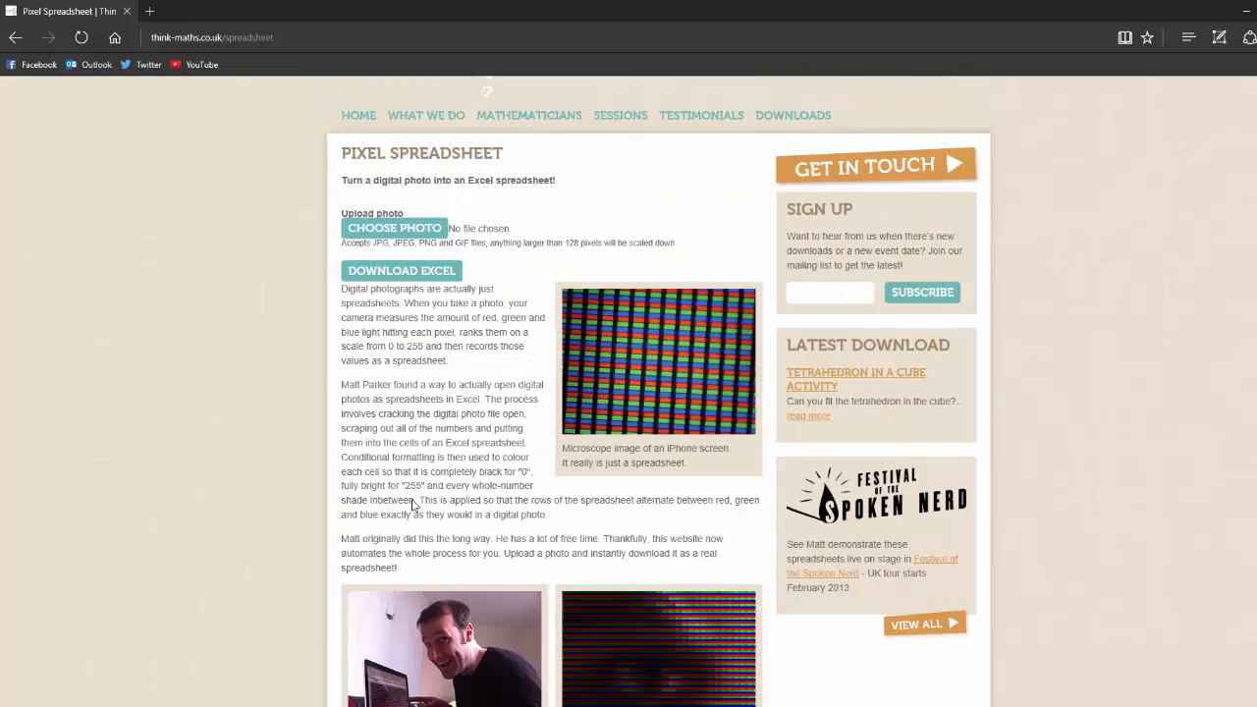
scroll(413, 505, "down", 1)
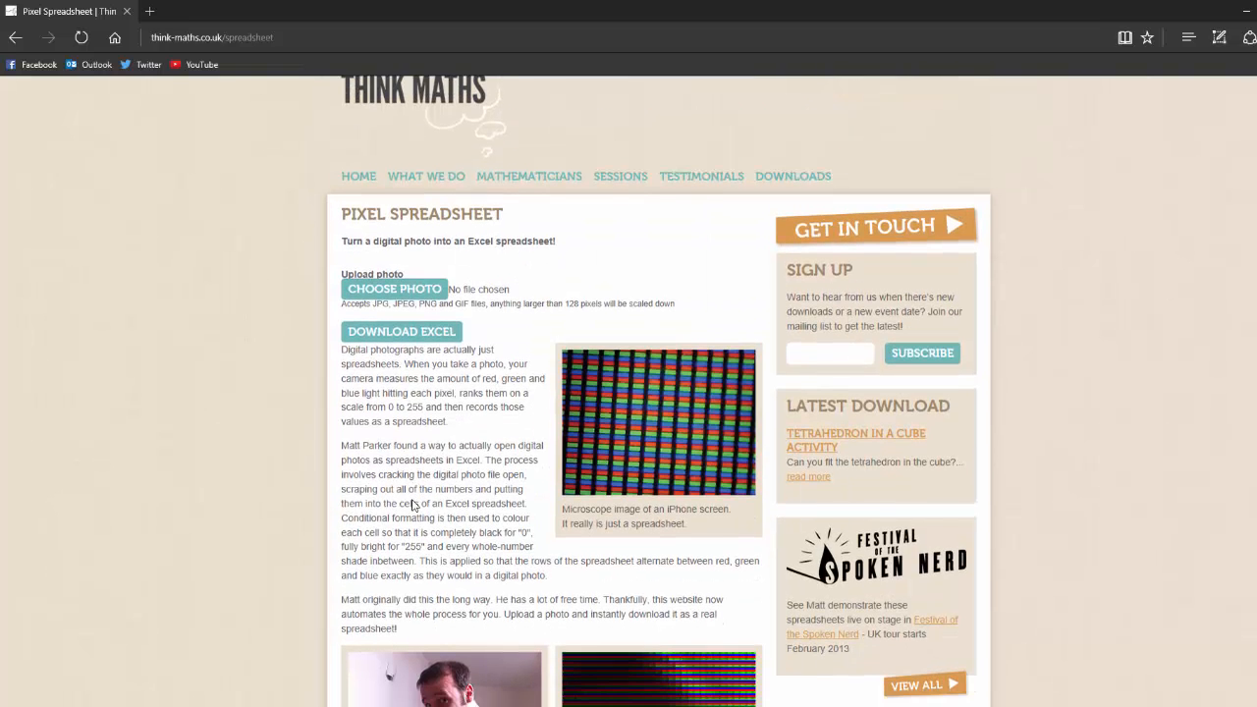
scroll(414, 505, "up", 1)
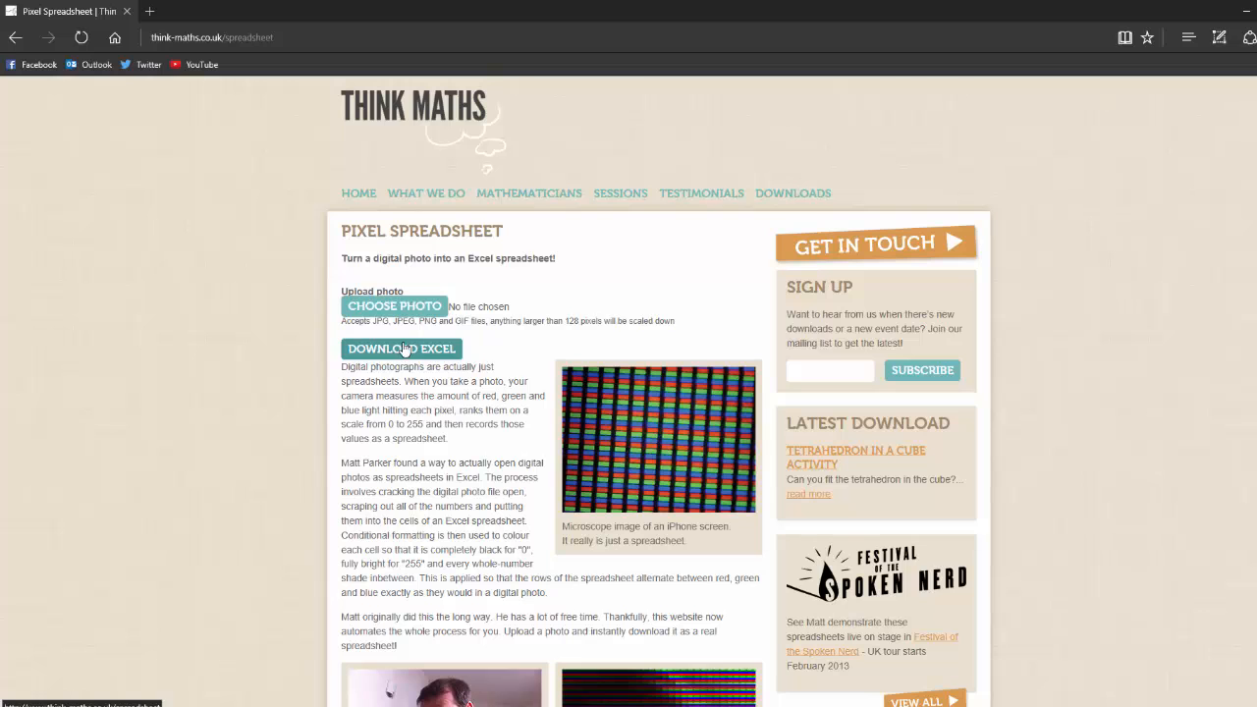
scroll(422, 474, "down", 1)
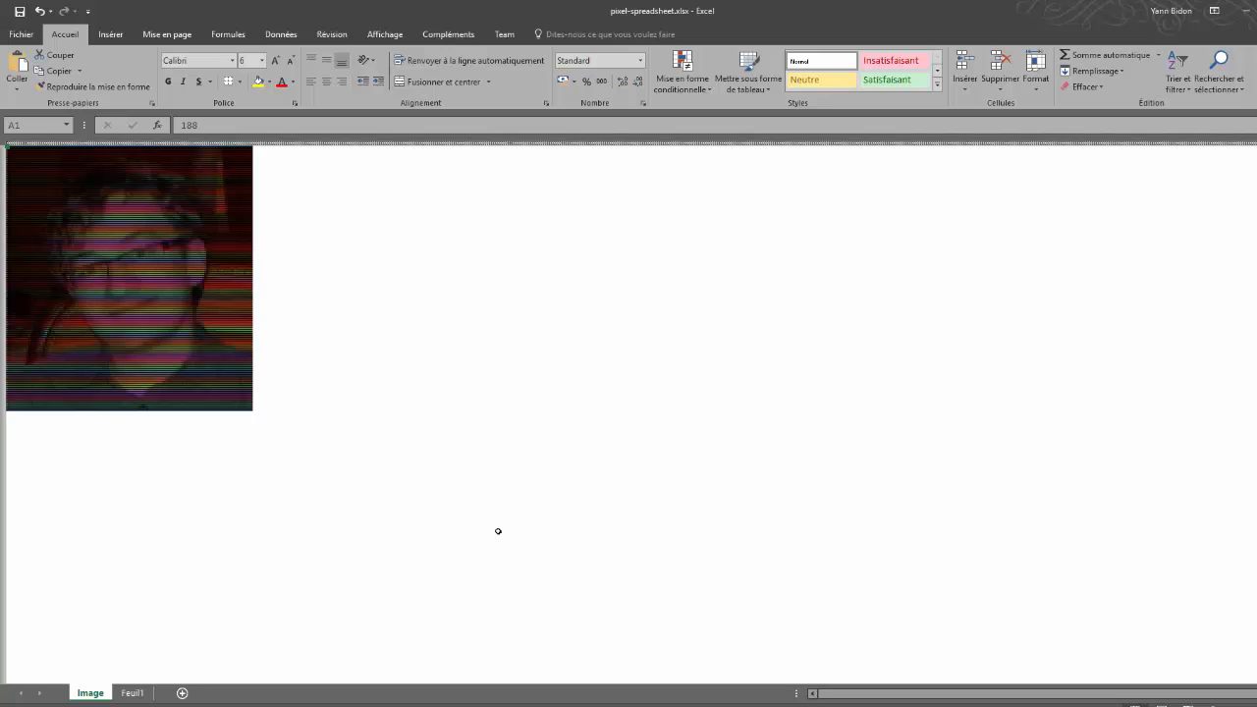
left_click(497, 531)
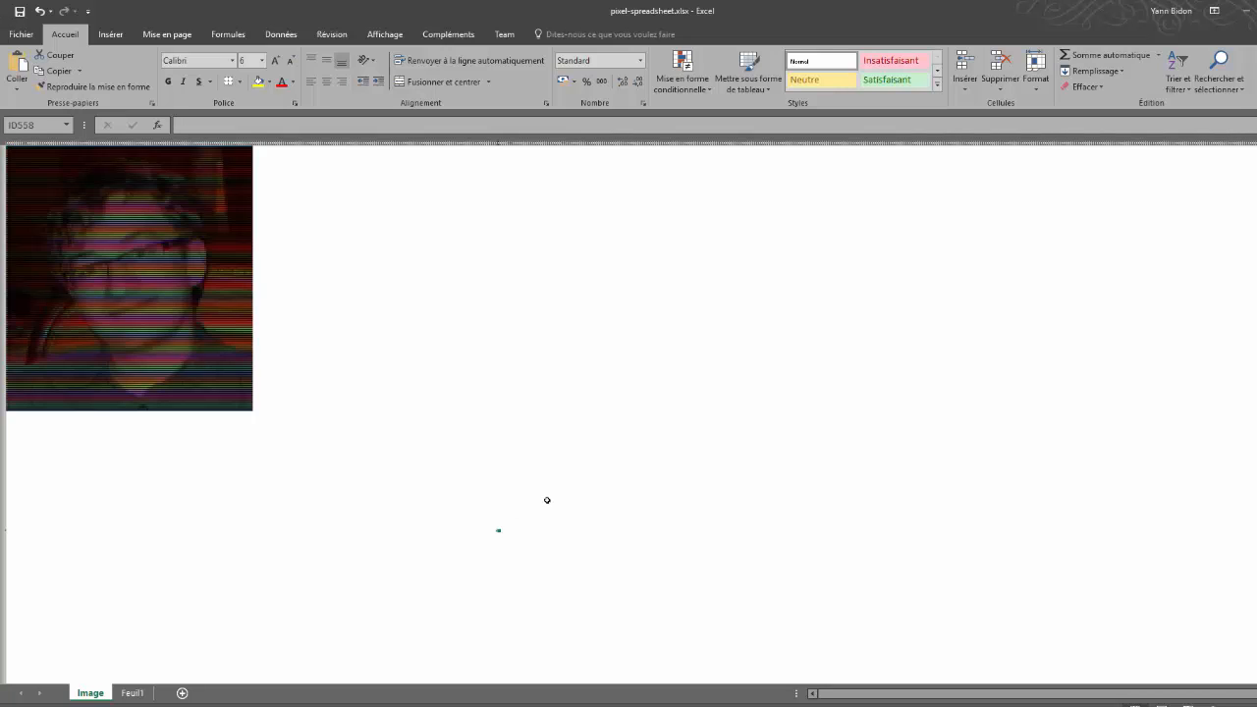